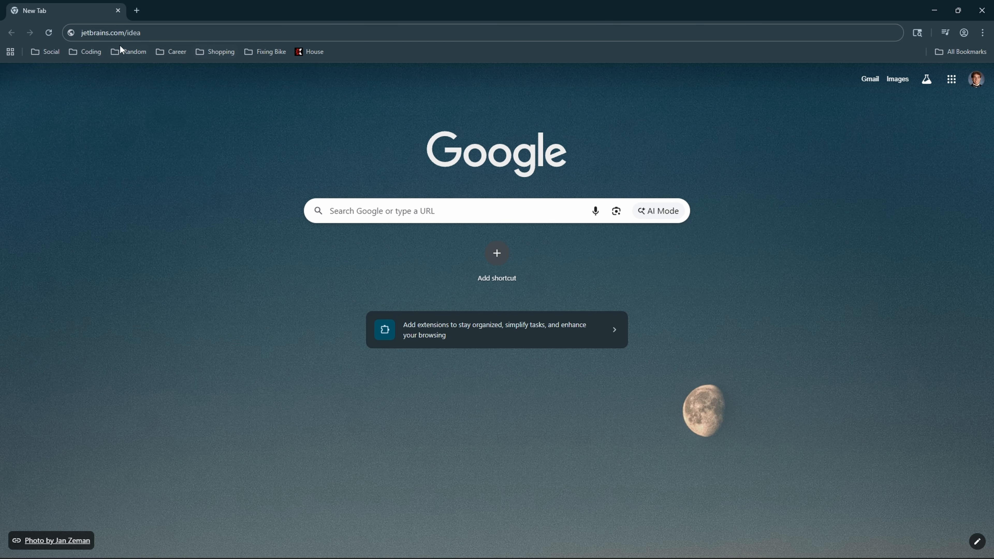
Load jetbrains.com/idea and go to the IntelliJ IDEA download page
click(120, 33)
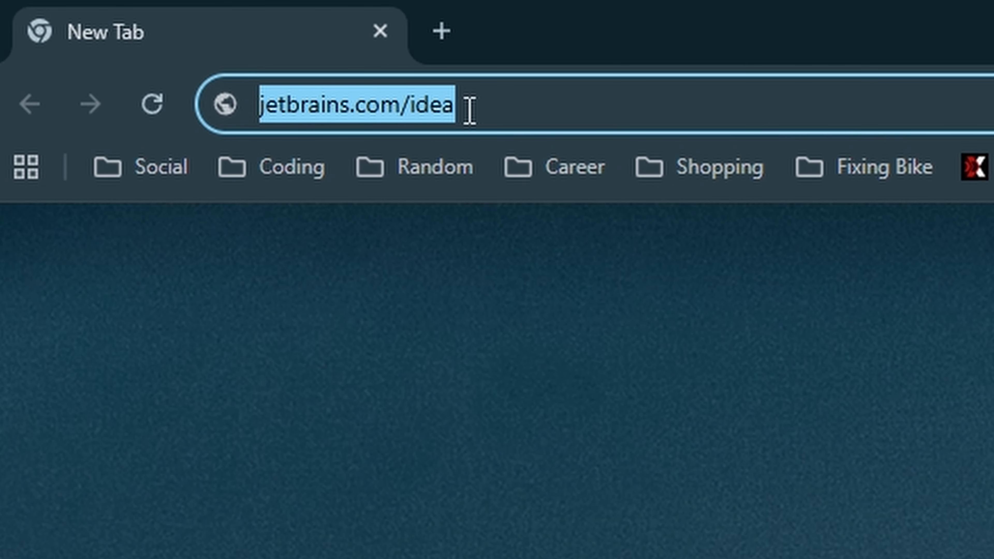
click(514, 114)
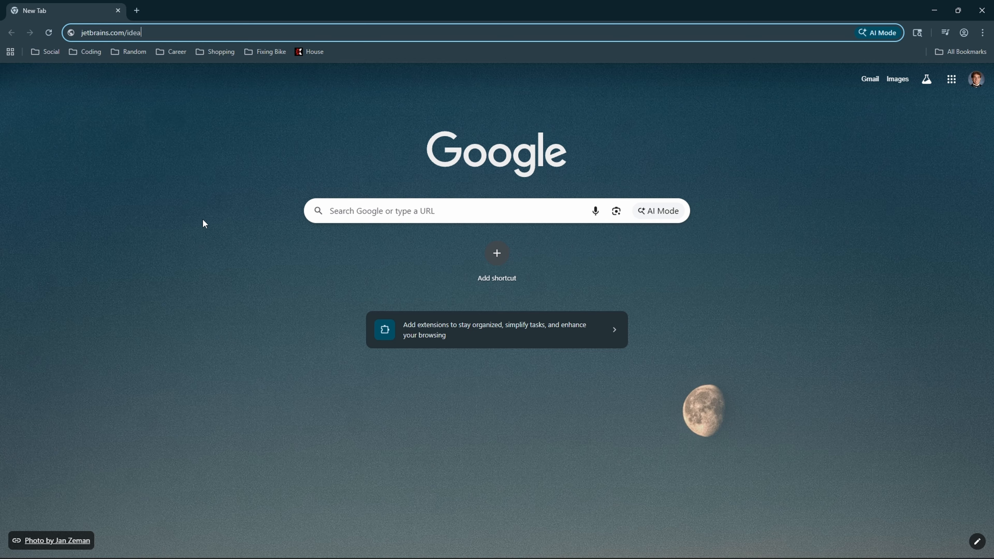
key(Return)
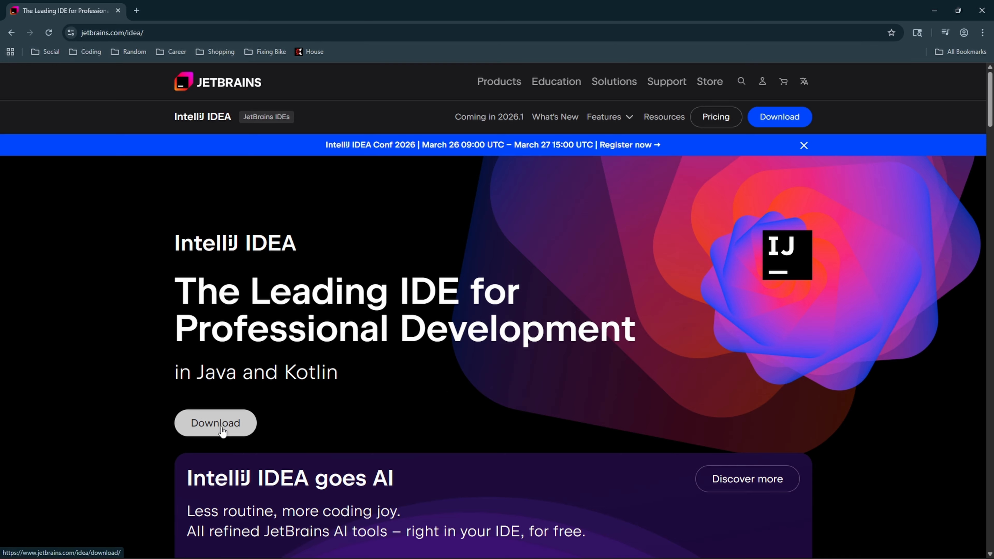
click(222, 427)
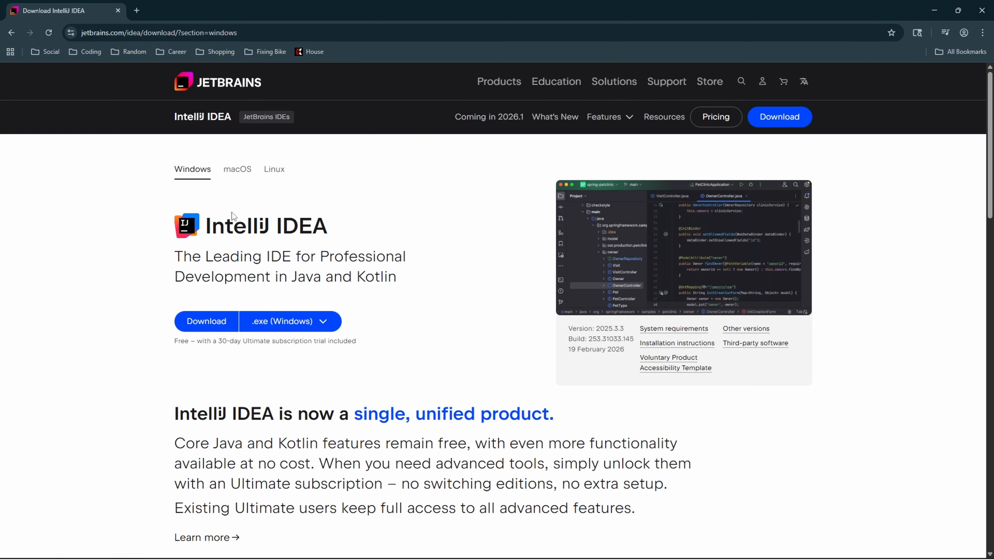
Check the macOS and Linux download options, then download the Windows .exe installer and allow the unverified file
click(236, 170)
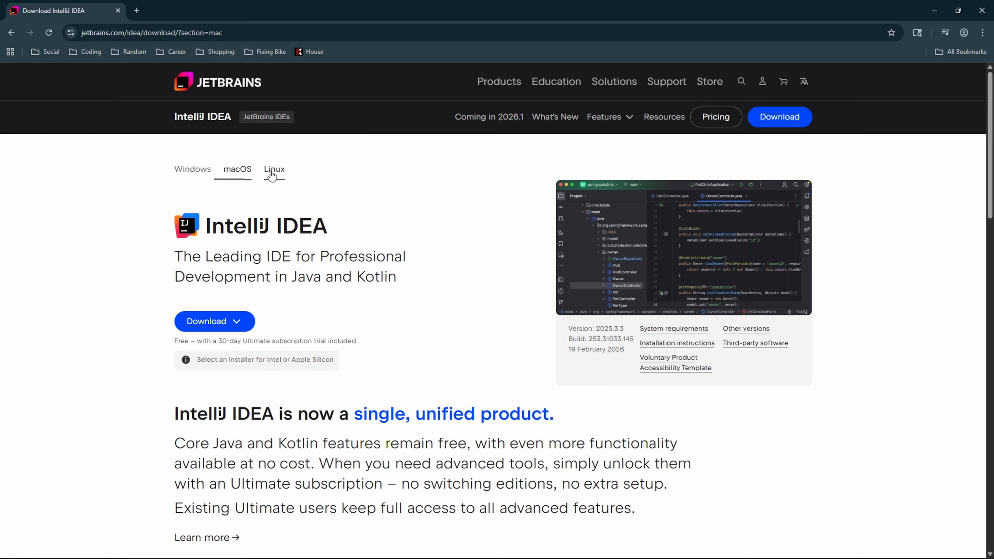
click(274, 170)
click(204, 172)
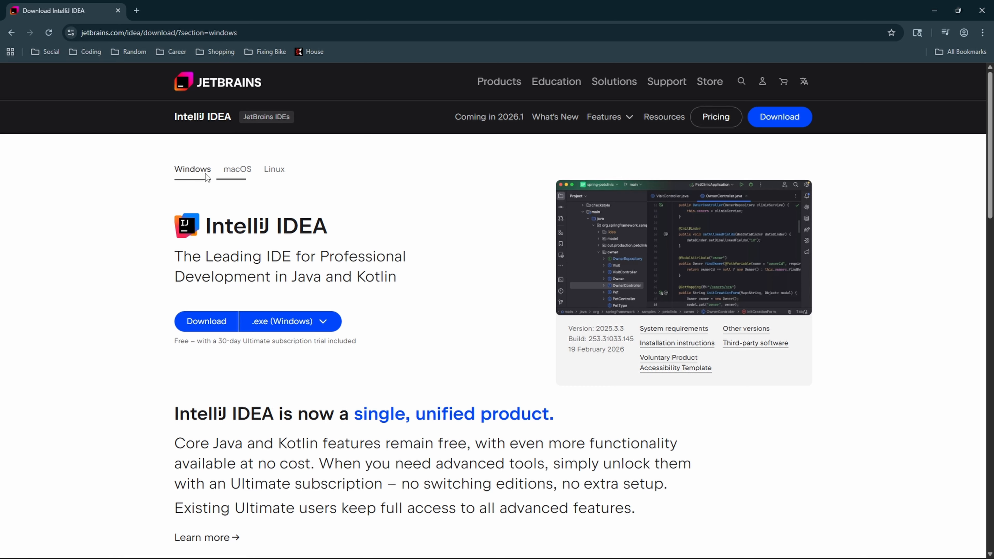
click(207, 324)
click(858, 83)
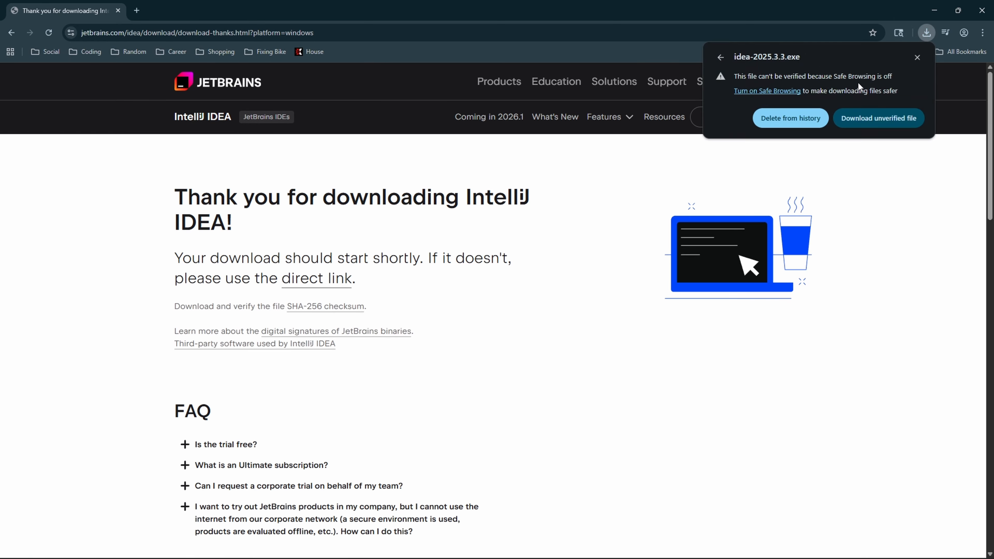
click(866, 118)
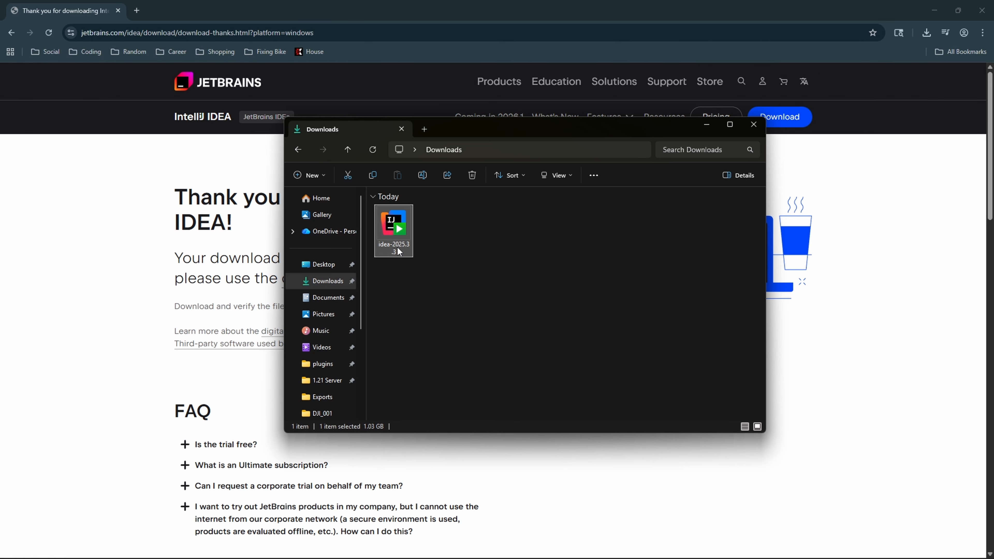
Run the idea-2025.3.3 installer and continue past the old-version page without uninstalling IntelliJ IDEA 2024.1.3
double_click(394, 235)
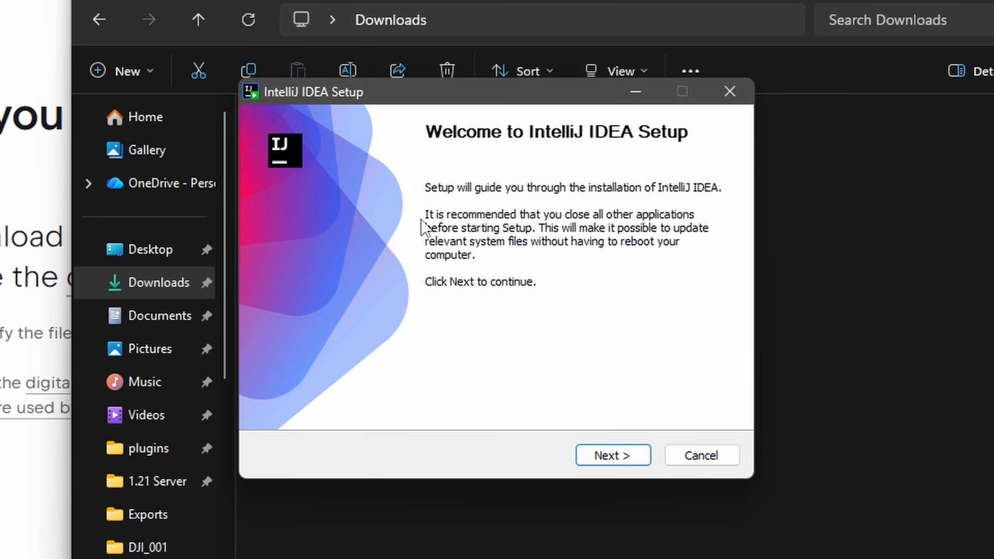
drag(374, 103, 383, 128)
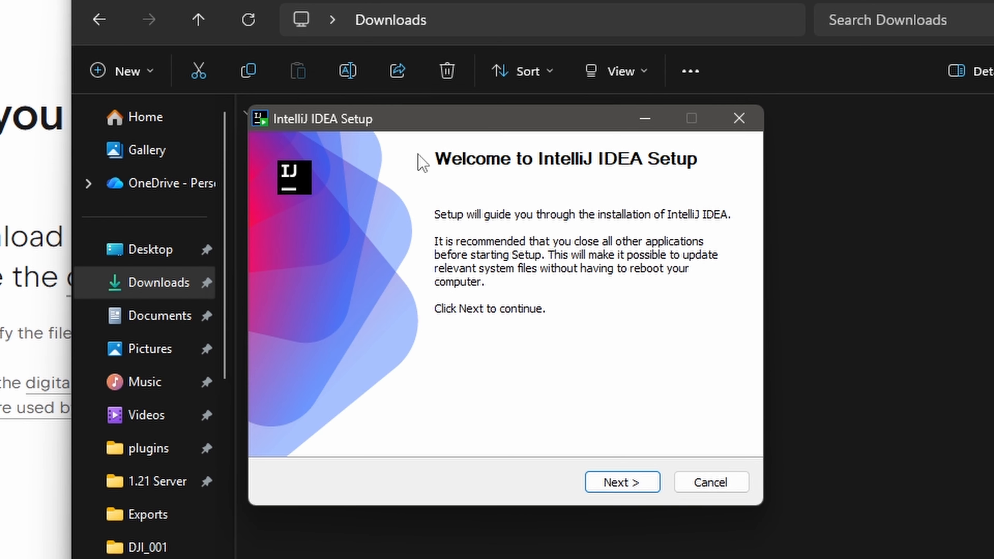
click(609, 480)
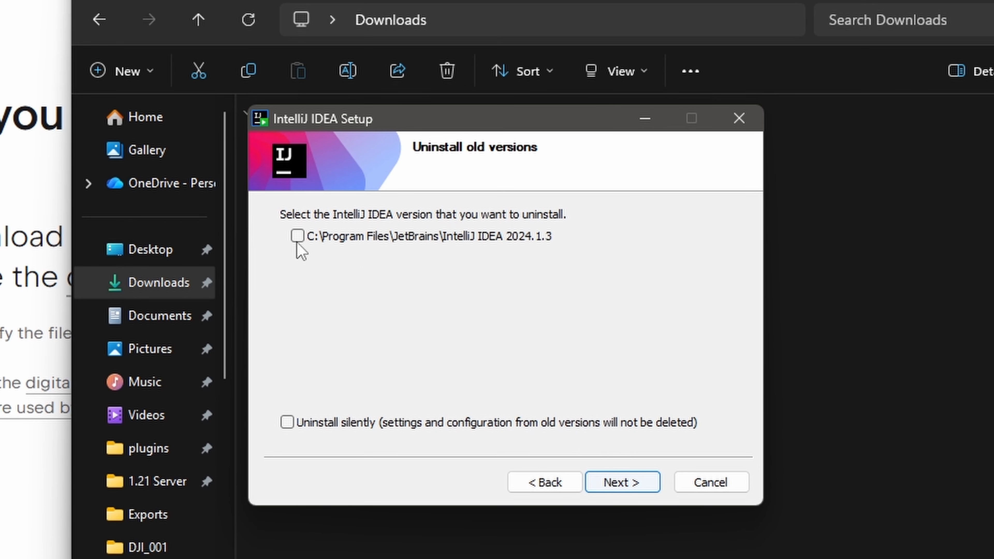
click(342, 240)
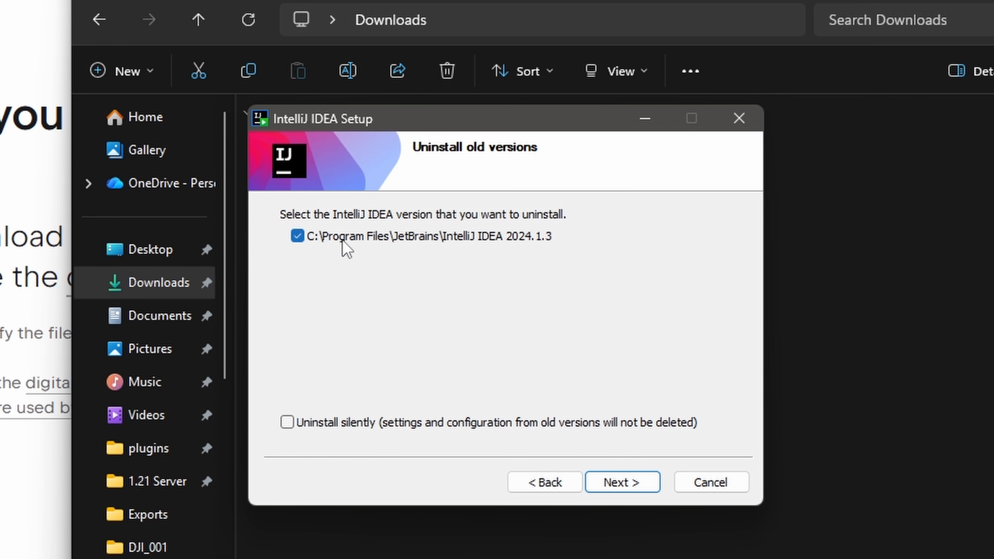
click(344, 247)
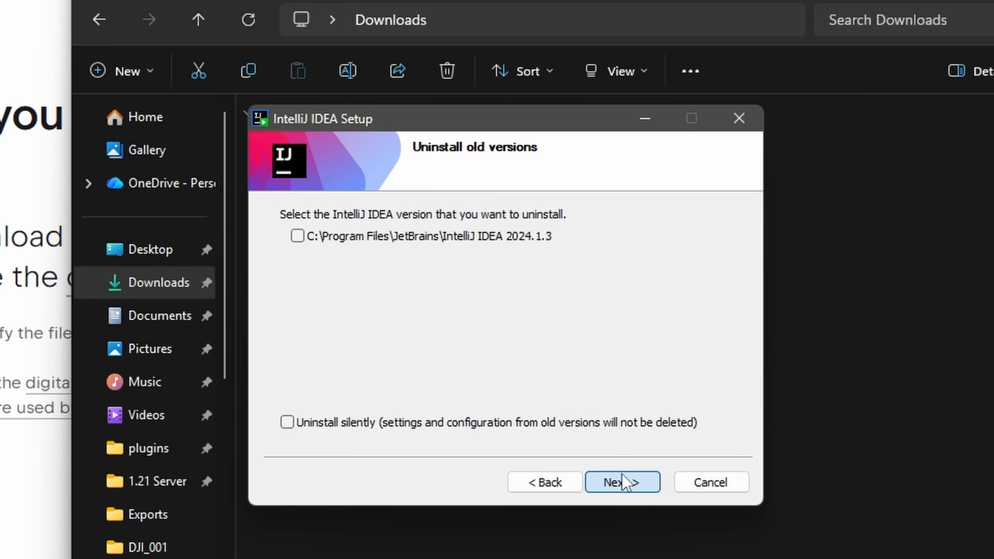
click(624, 481)
Accept C:\Program Files\JetBrains\IntelliJ IDEA 2025.3.3 as the destination folder and continue to the installation options
drag(586, 361, 195, 366)
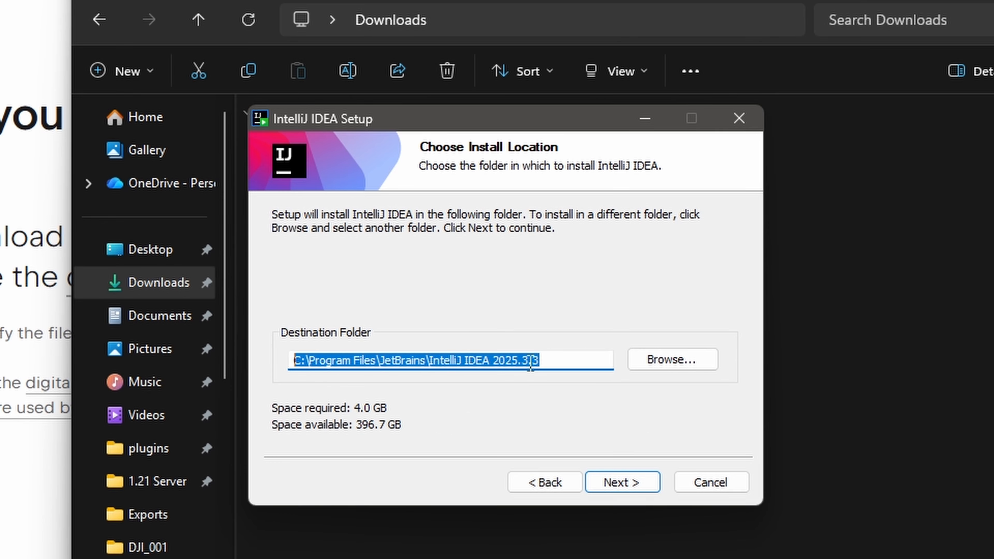
click(578, 364)
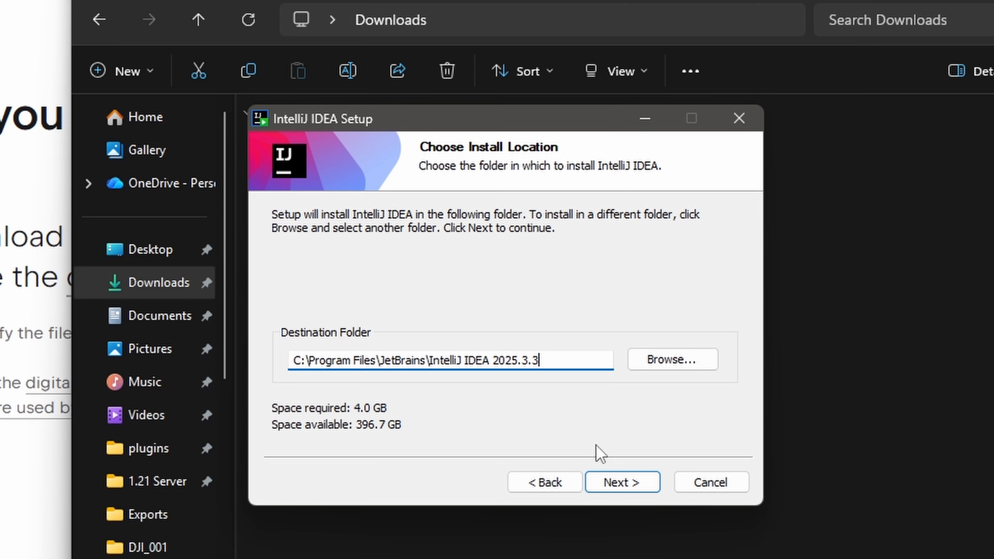
click(614, 485)
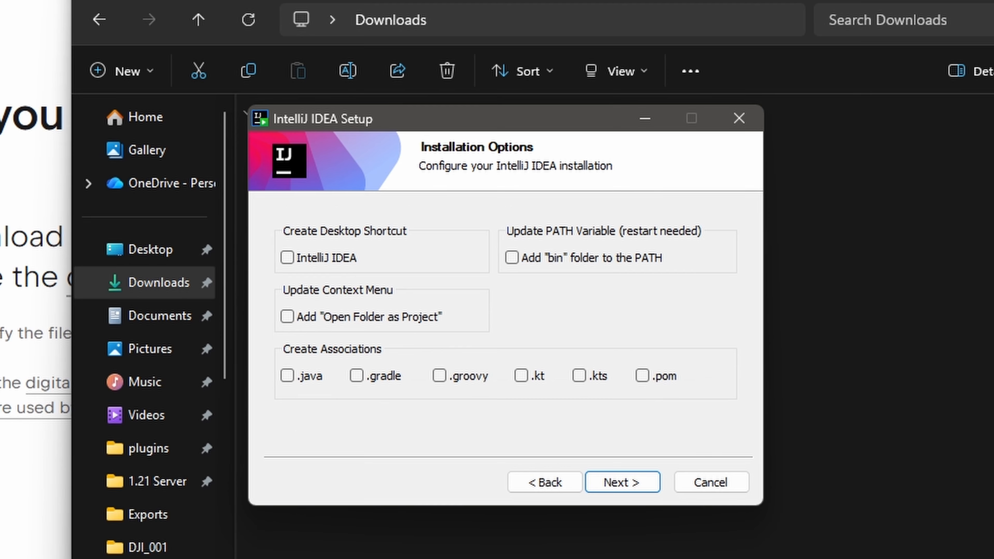
Enable the desktop shortcut, adding the "bin" folder to the PATH, "Open Folder as Project" and the .java association
click(298, 258)
click(547, 258)
click(326, 315)
click(298, 378)
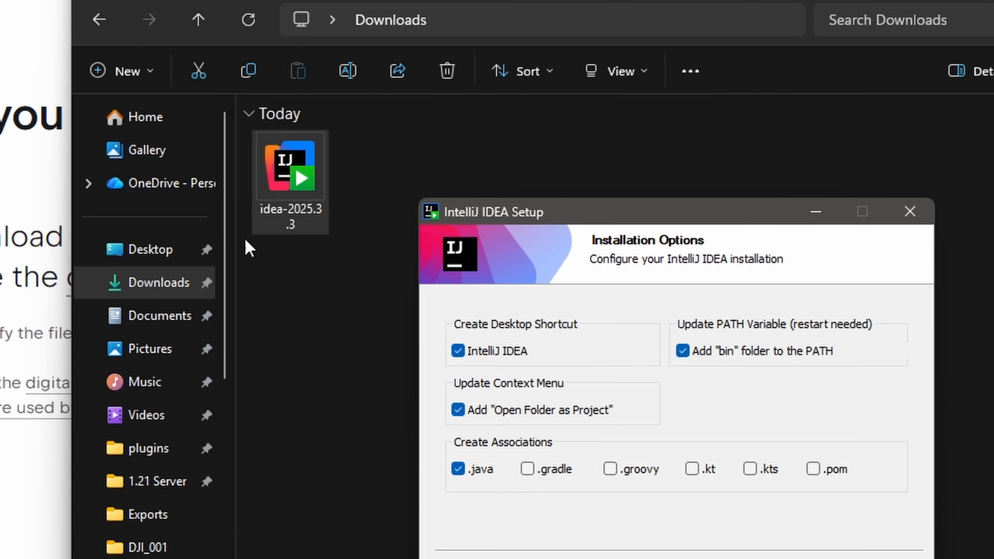
Open the plugins folder in File Explorer and examine an item's context menu, then return to the setup window
click(143, 442)
right_click(331, 151)
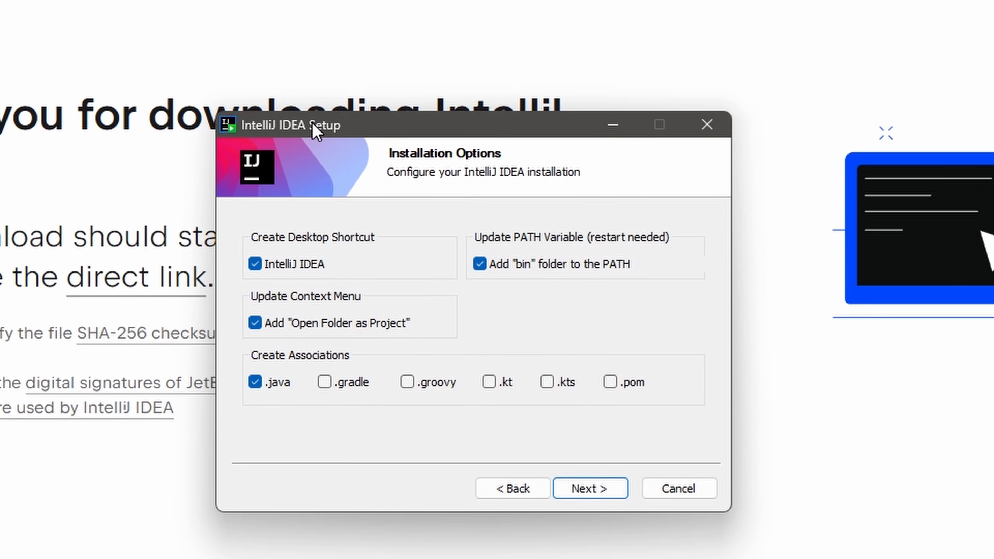
drag(312, 124, 311, 123)
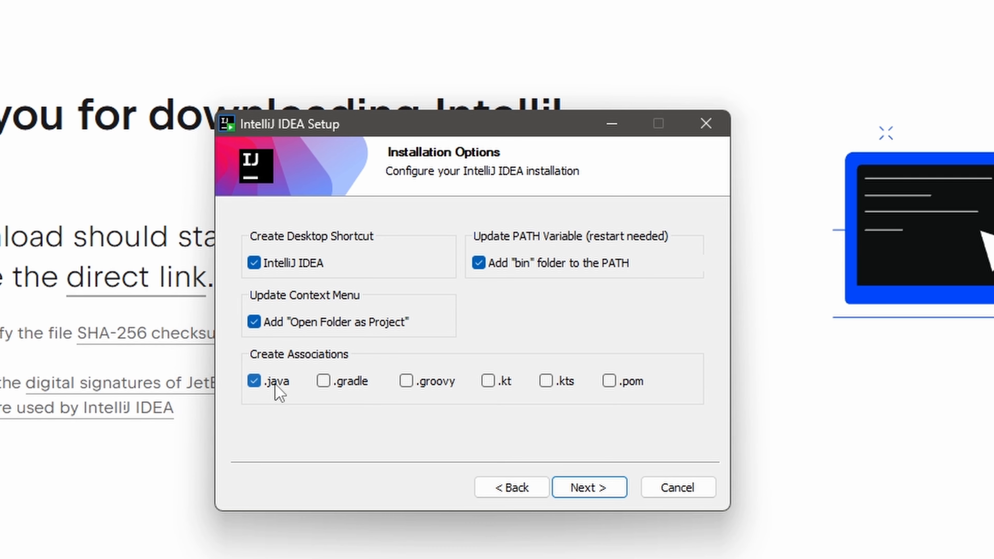
Keep the .java file association enabled and continue to the Start Menu folder choice
click(261, 382)
click(261, 383)
click(601, 486)
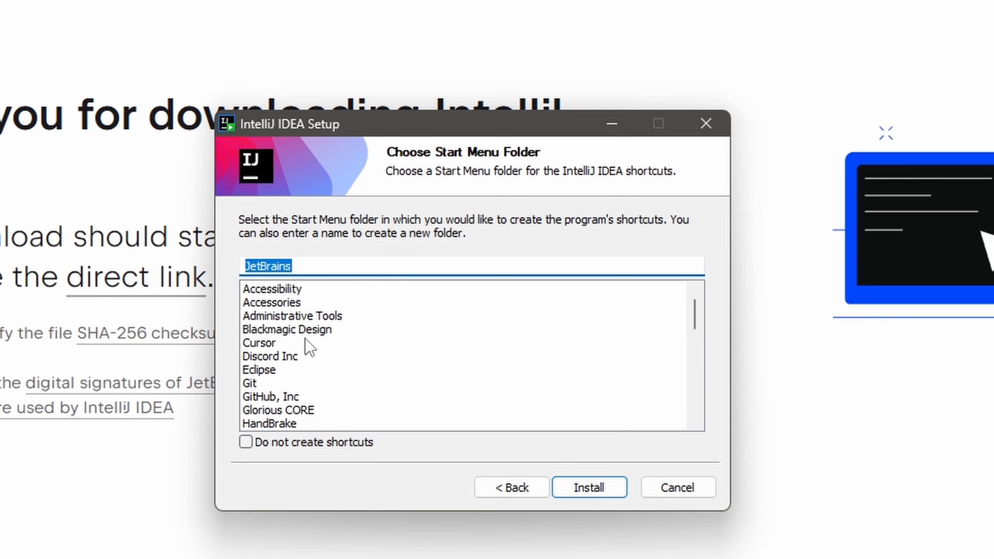
Keep JetBrains as the Start Menu folder with shortcuts created and start the installation
scroll(311, 362, down, 7)
scroll(303, 386, up, 7)
click(309, 442)
click(309, 442)
scroll(496, 421, down, 6)
scroll(497, 421, up, 6)
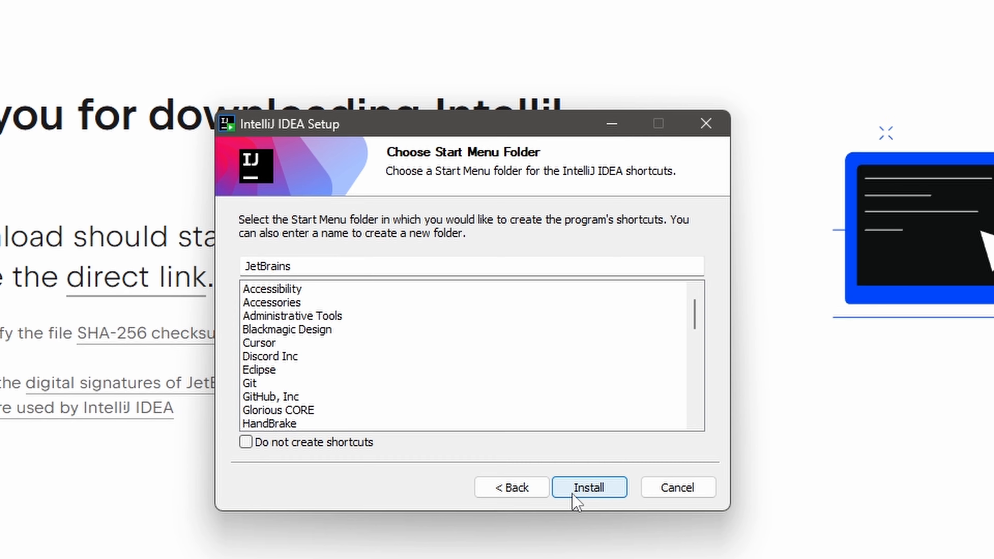
click(589, 487)
Complete the setup with the option to run IntelliJ IDEA enabled
drag(381, 113, 368, 113)
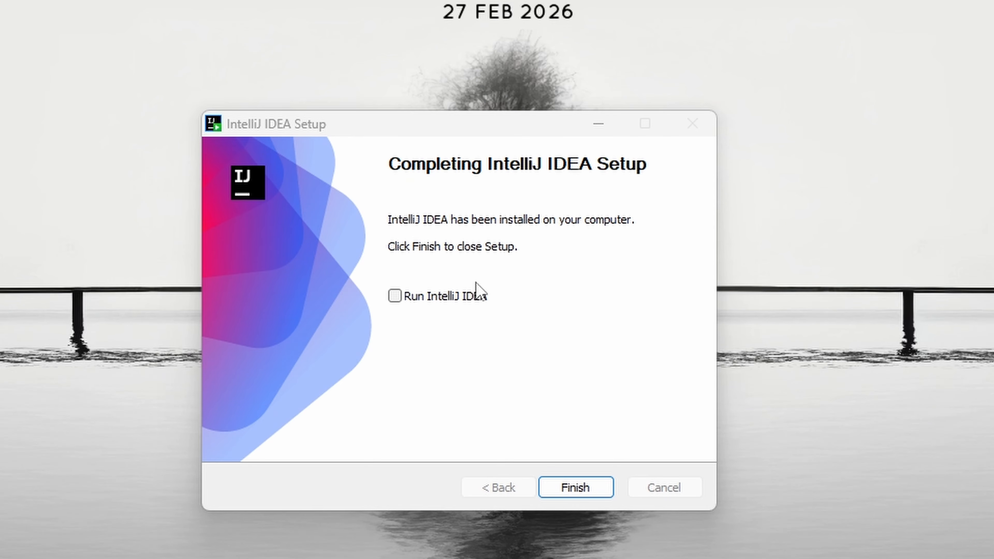
click(408, 299)
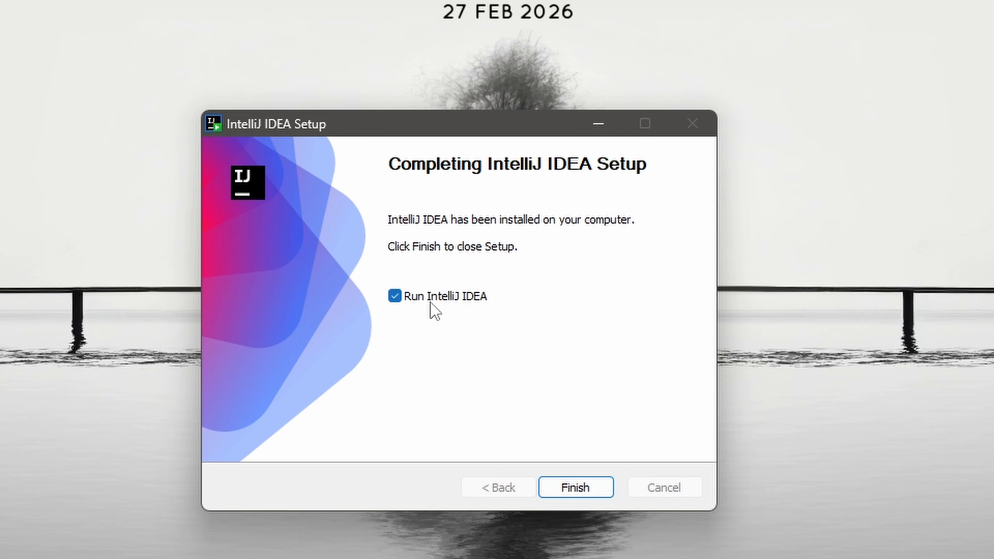
click(548, 491)
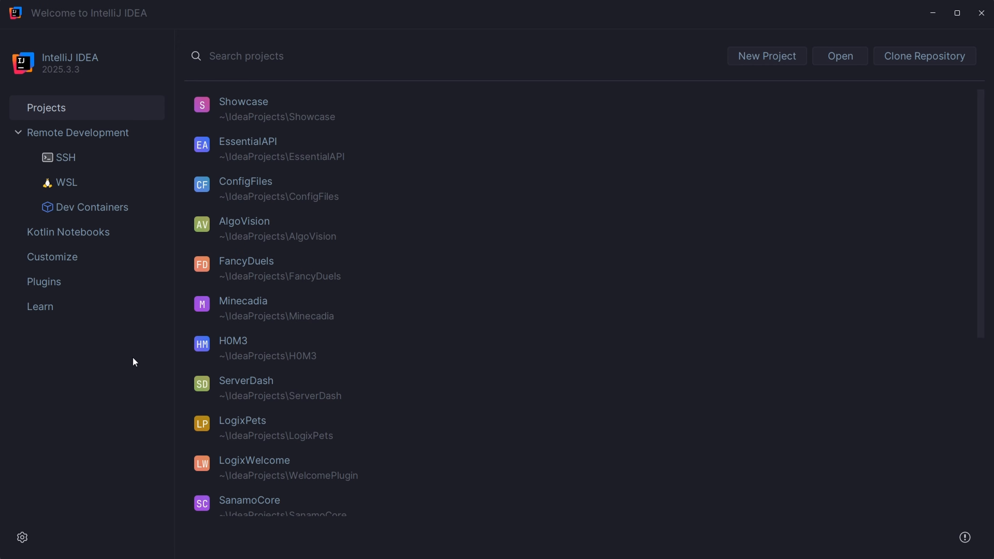
Start a new project in IntelliJ IDEA and open the JDK download settings
click(756, 56)
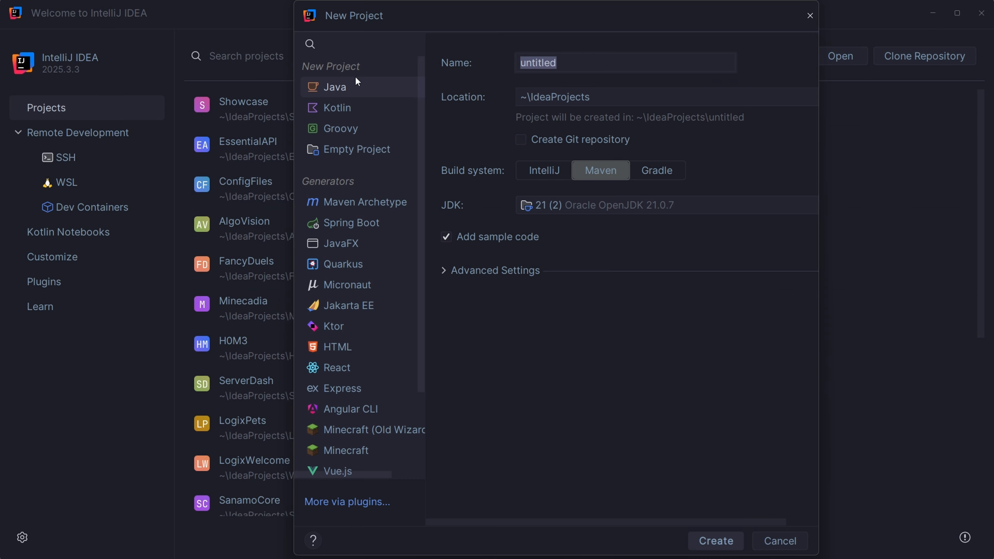
click(567, 206)
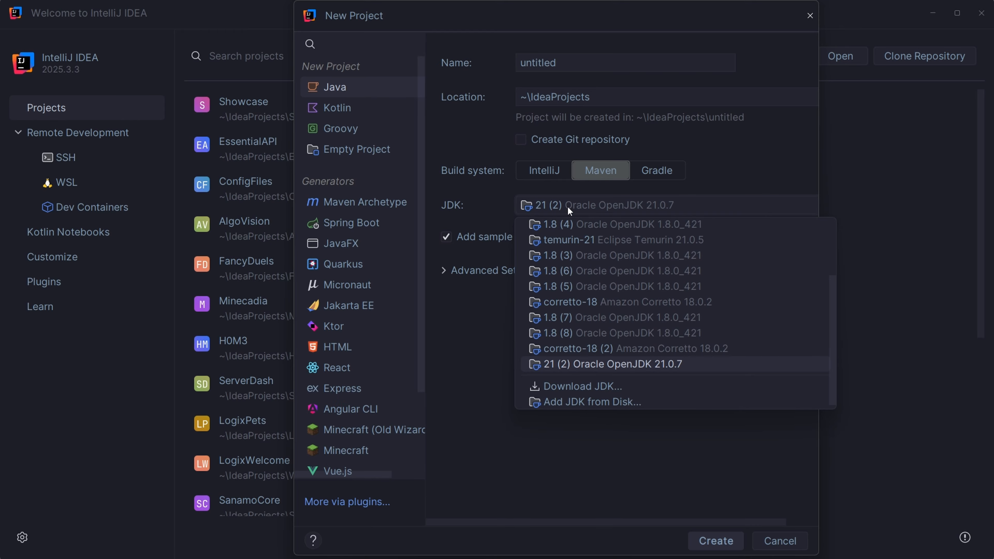
click(571, 389)
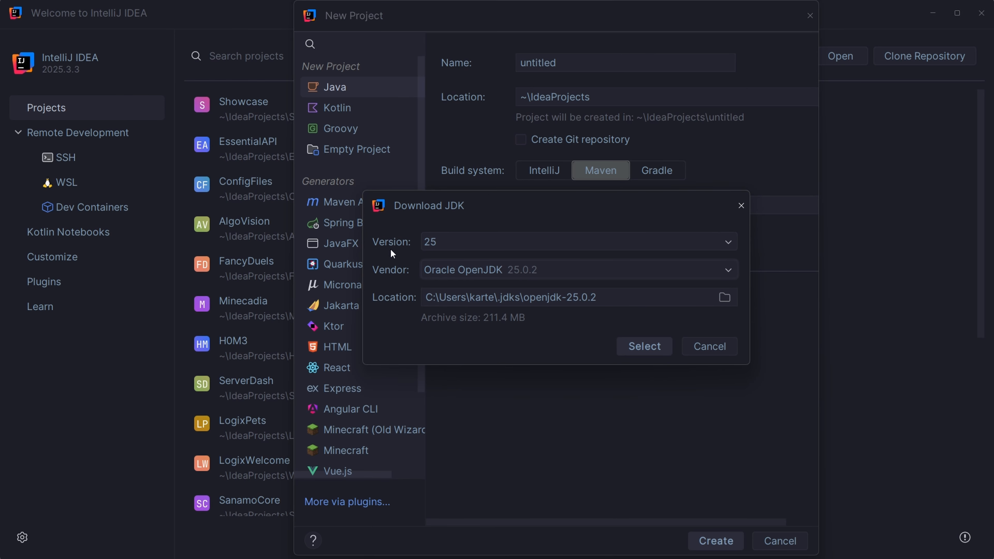
Try configuring a JDK download with version 25 and vendor Oracle OpenJDK 25.0.2, then cancel it
click(454, 244)
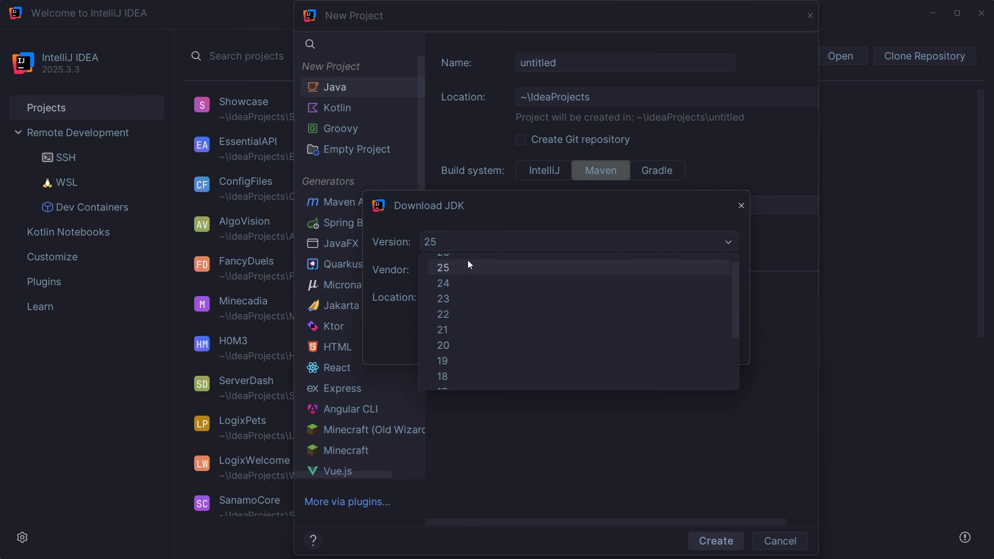
click(456, 274)
click(430, 272)
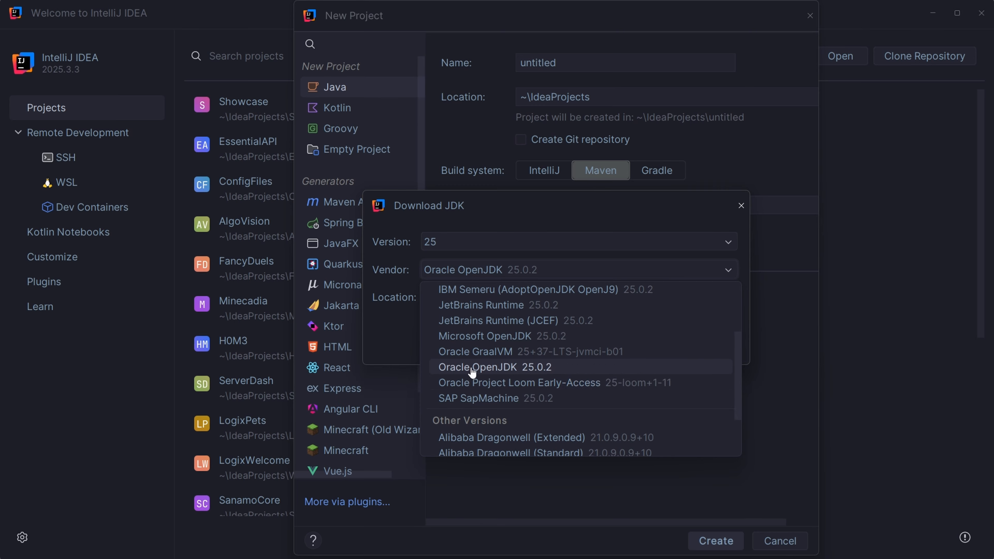
click(505, 370)
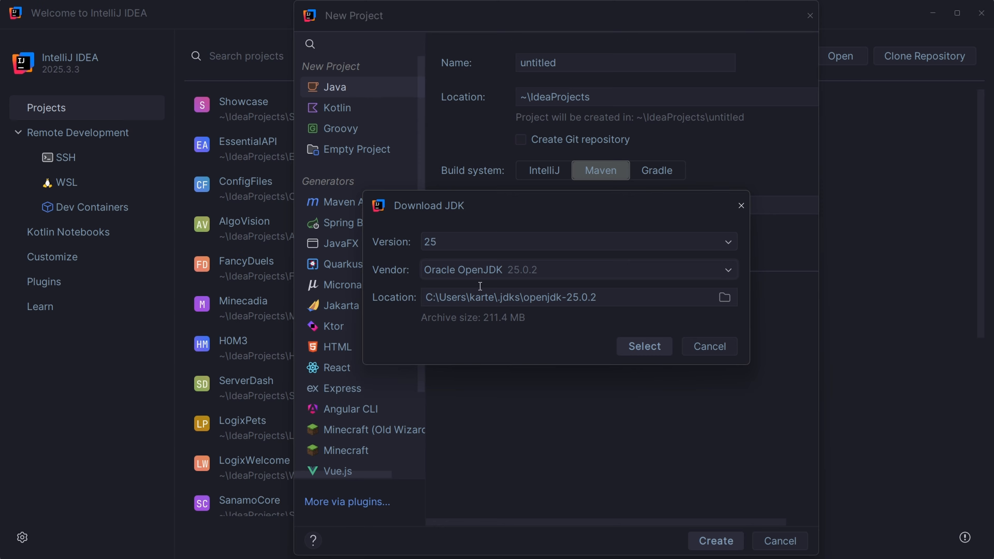
triple_click(515, 298)
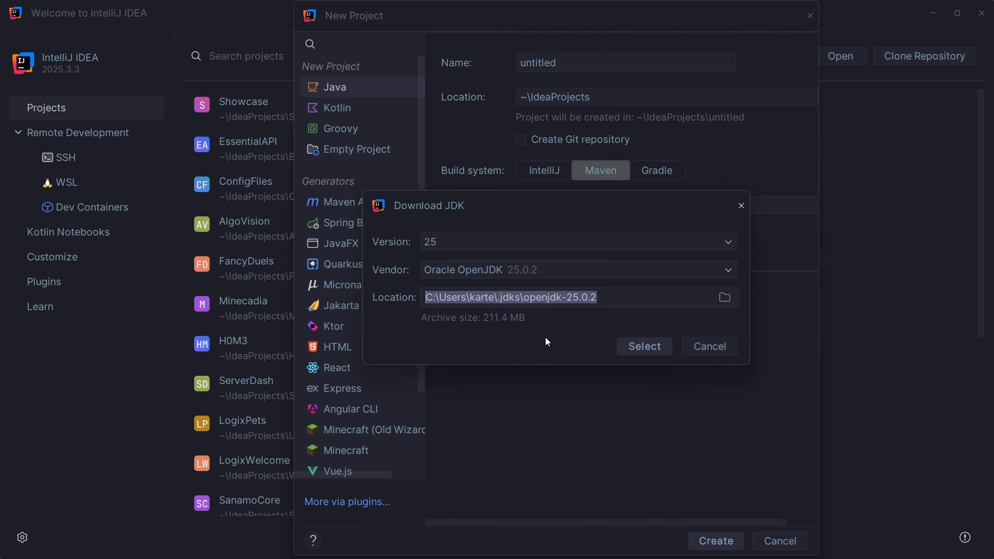
click(602, 298)
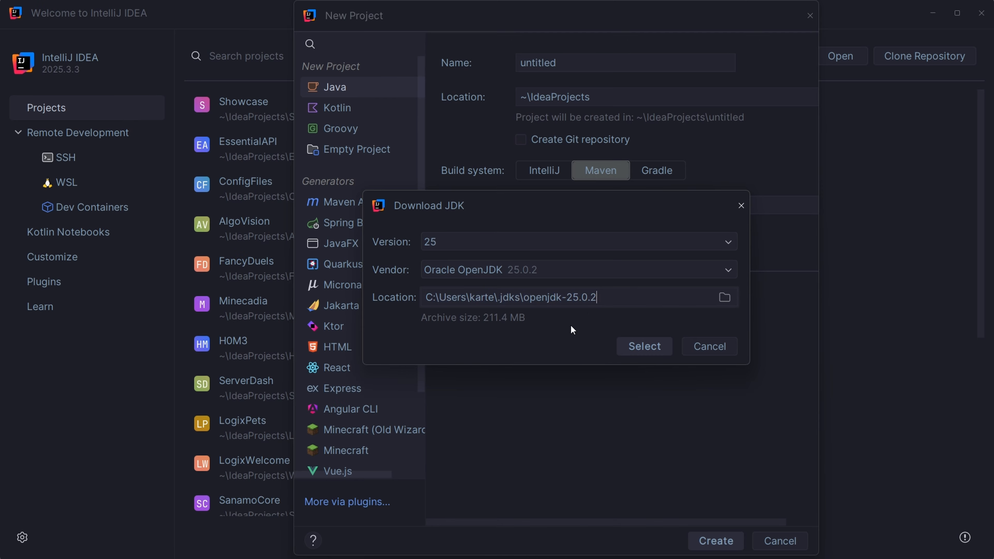
click(694, 346)
Look through the registered JDKs offered for the new Java project
click(571, 212)
scroll(576, 293, up, 3)
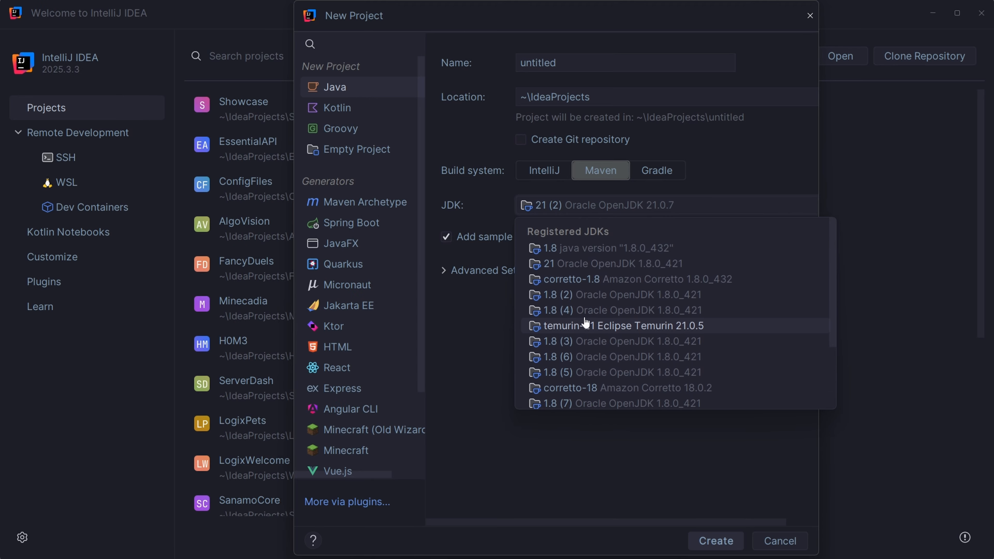
click(492, 214)
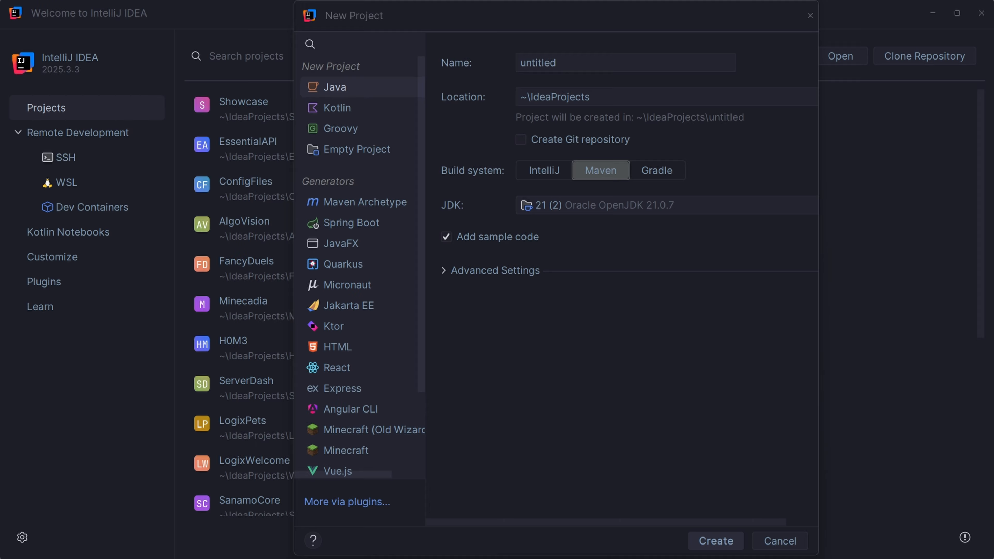
Try to add a JDK from disk for the project, cancel the folder selection, and discard the new project
click(540, 203)
scroll(601, 288, up, 5)
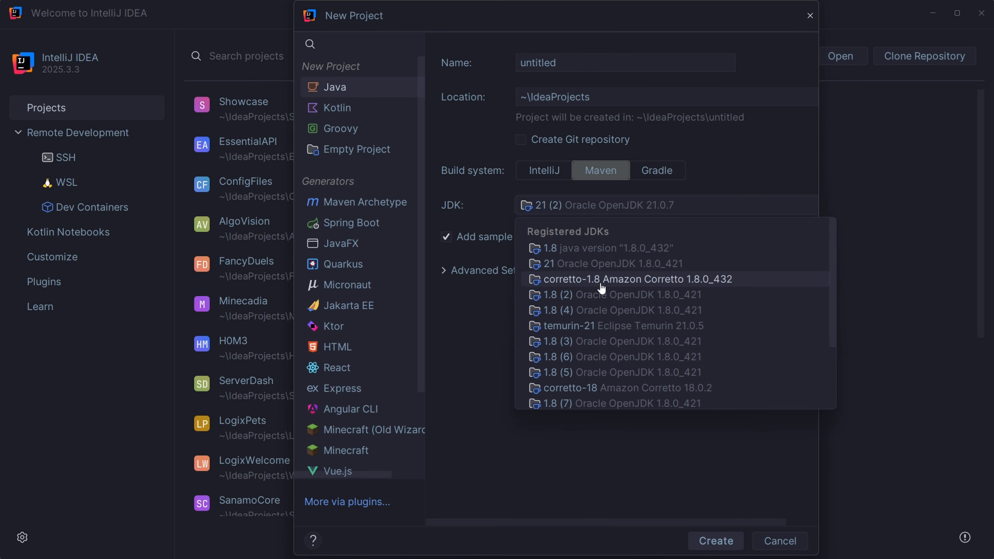
scroll(611, 383, down, 3)
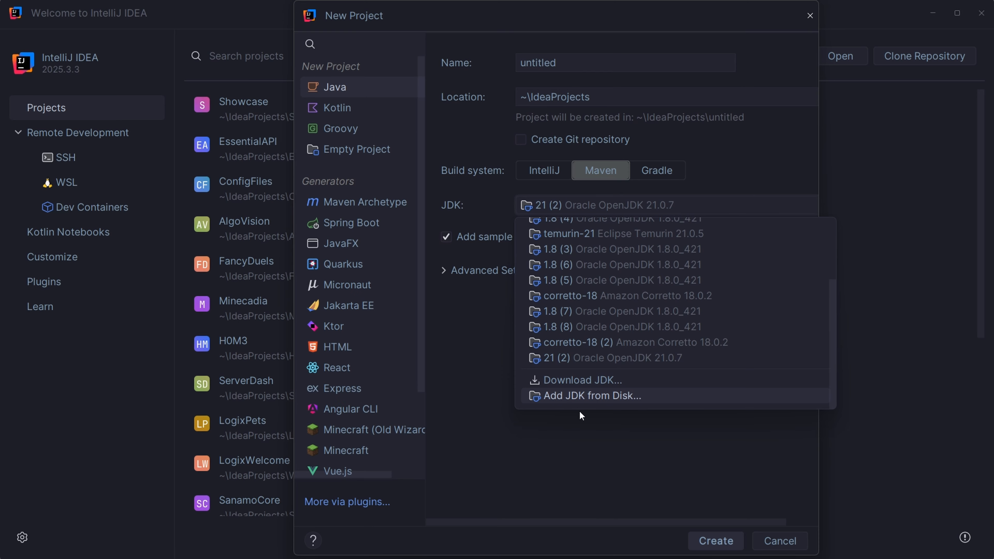
click(573, 396)
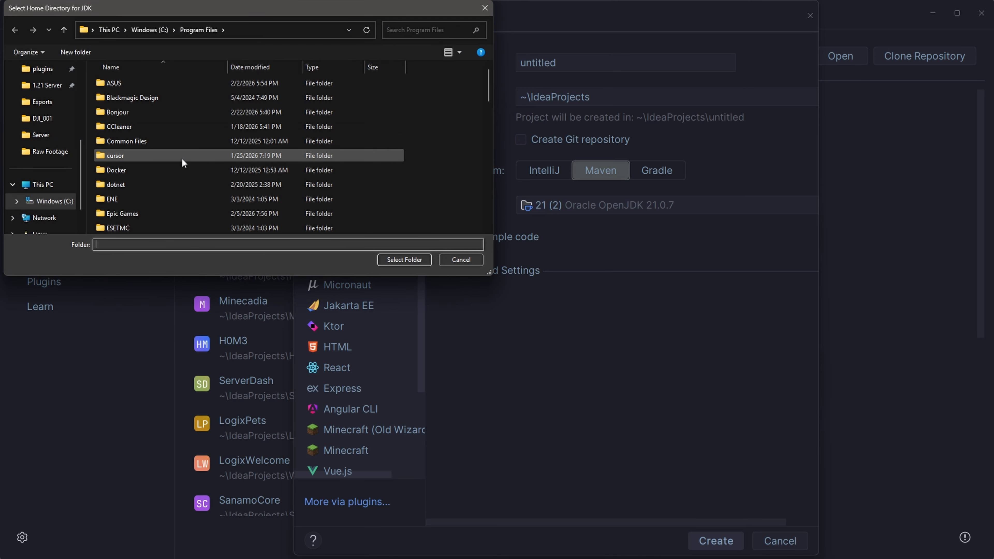
key(Escape)
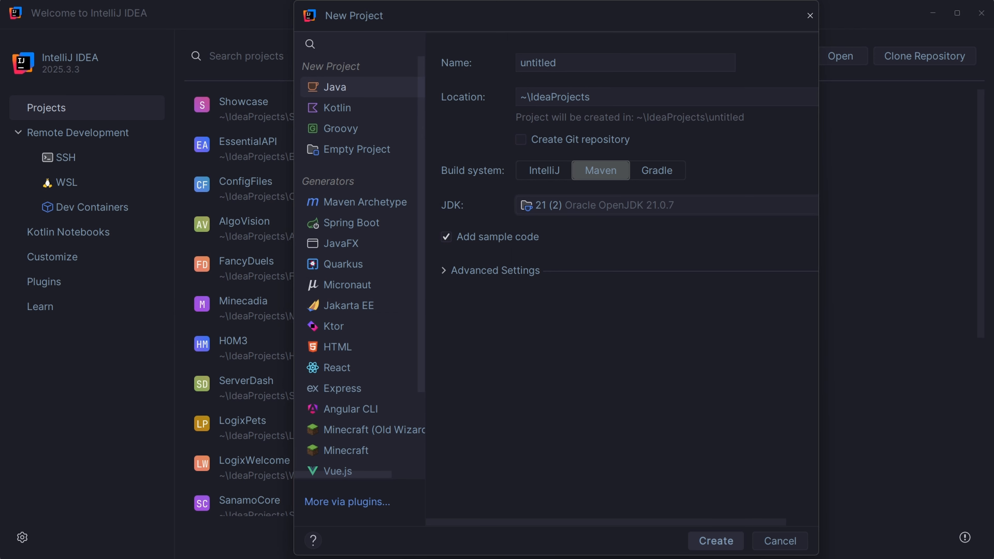
click(778, 541)
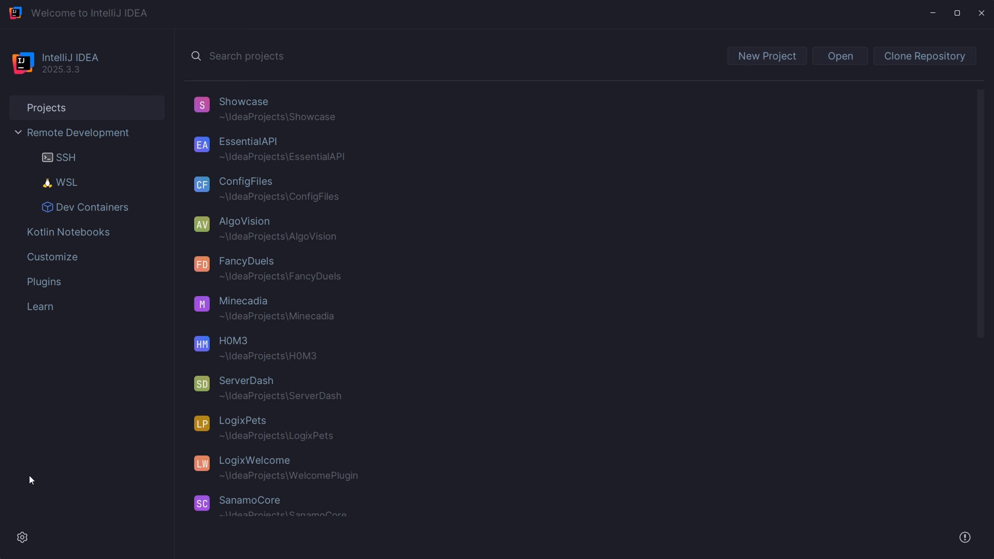
Open the IDE's appearance settings and change the theme to Islands Dark
click(22, 539)
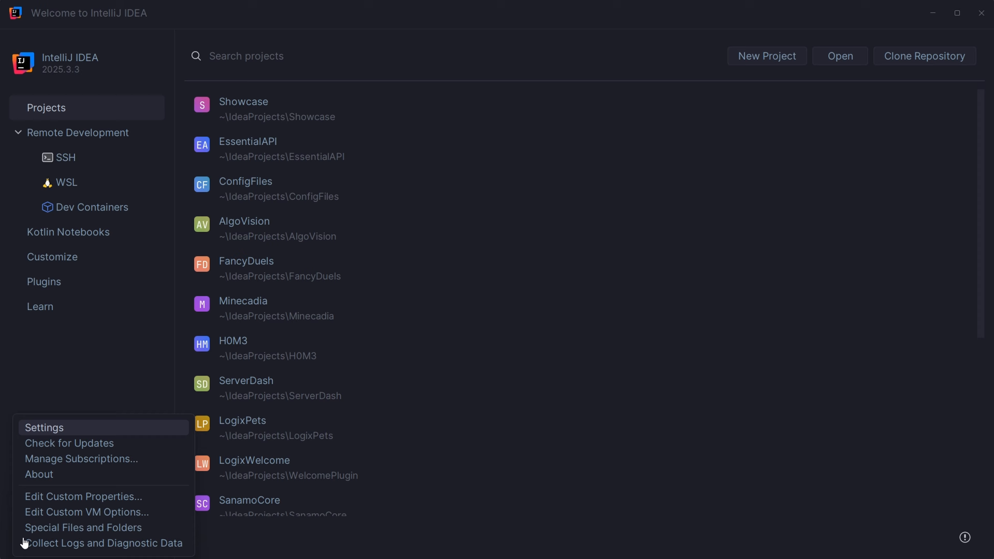
click(56, 433)
drag(211, 24, 355, 24)
click(172, 77)
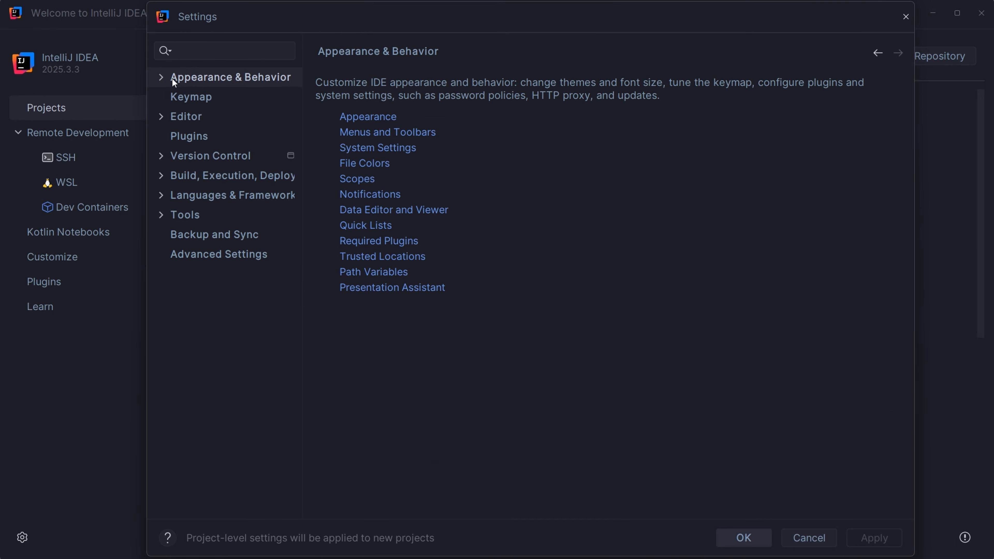
click(368, 116)
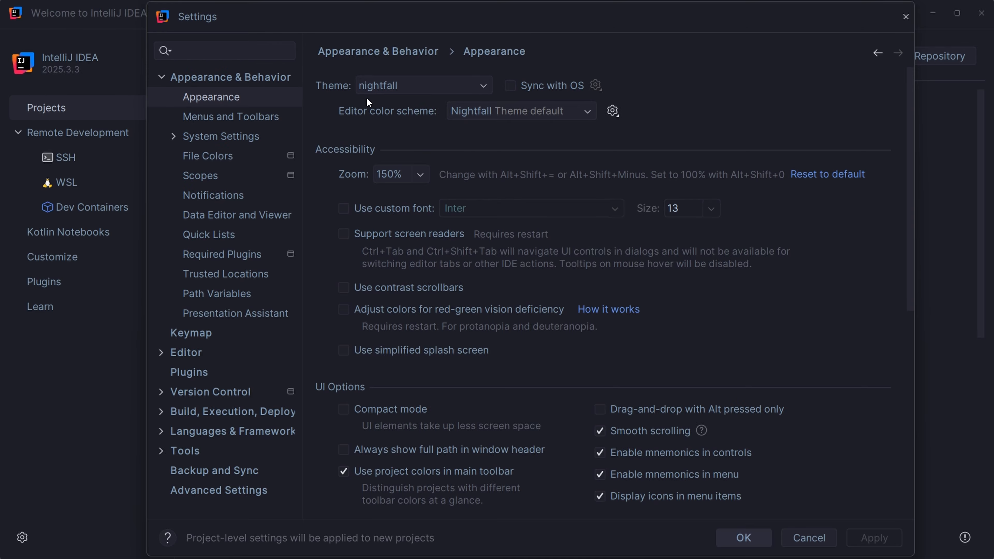
click(382, 88)
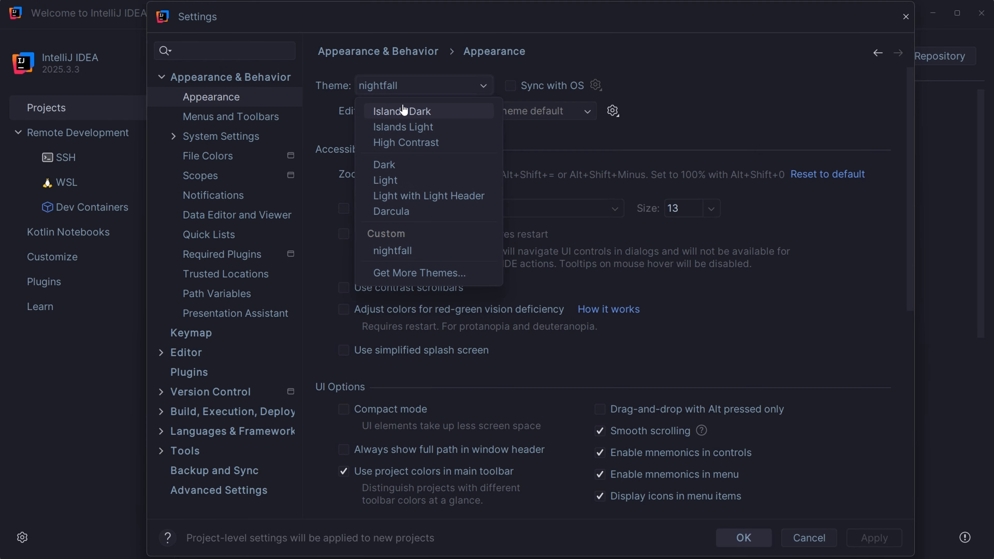
click(403, 112)
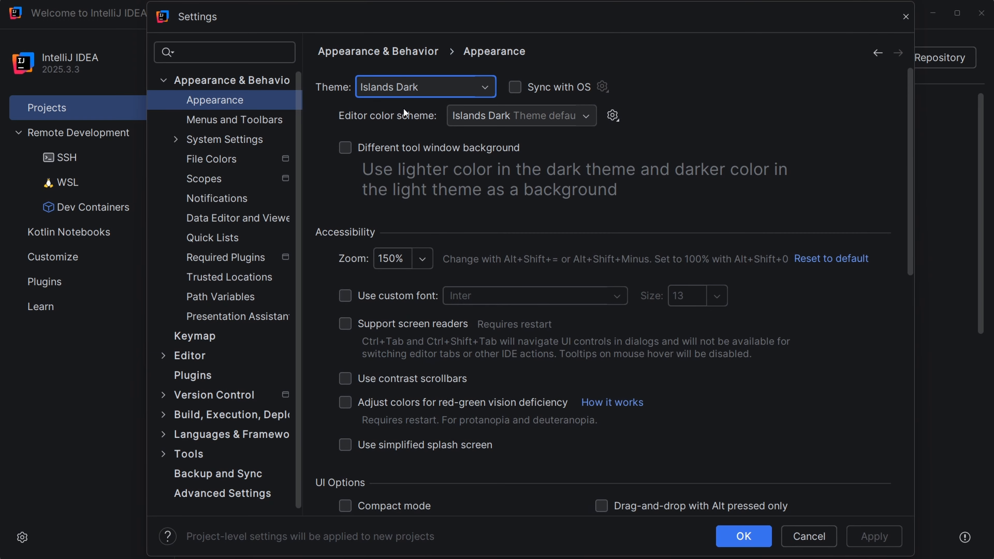
Browse the additional themes in the plugin marketplace and close the settings without installing any
drag(426, 25, 365, 25)
click(364, 86)
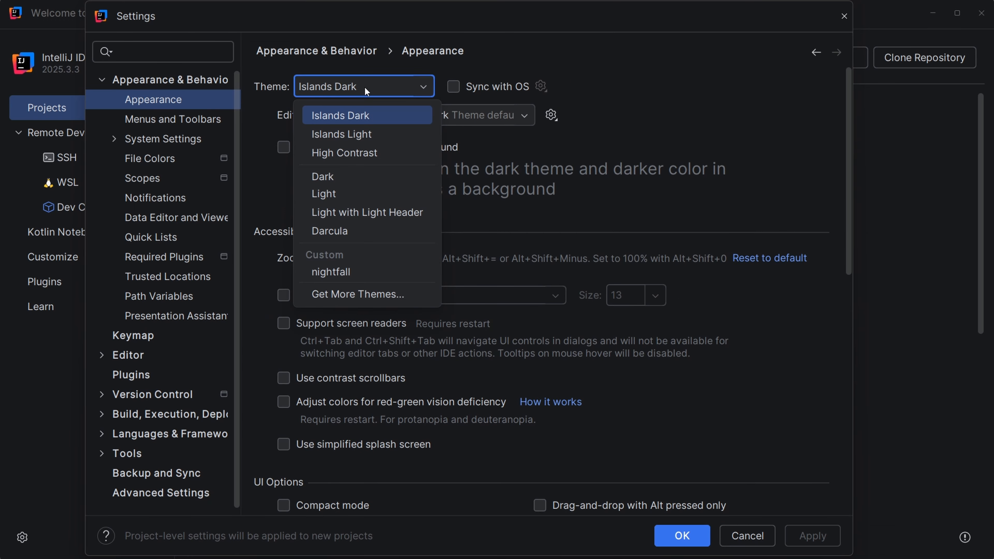
click(346, 299)
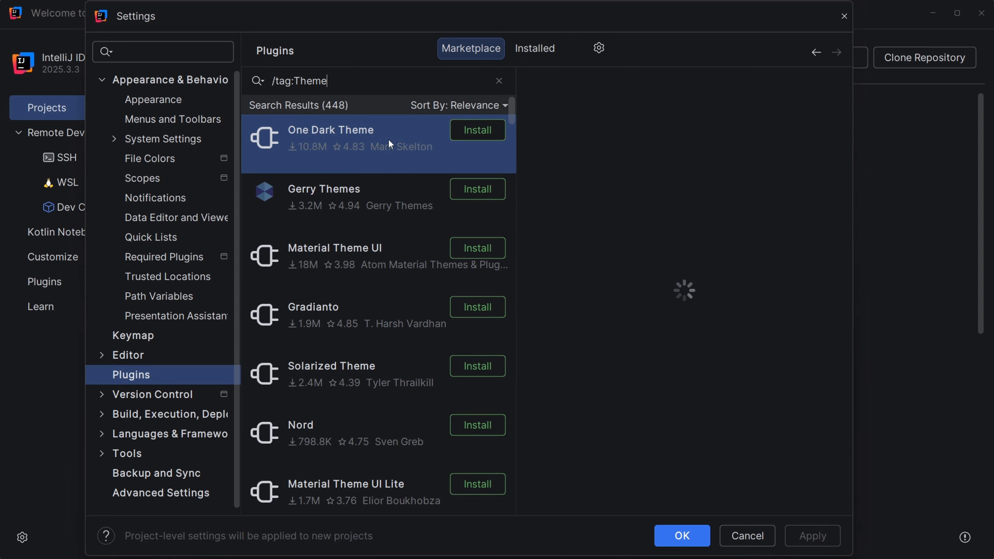
drag(329, 81, 258, 79)
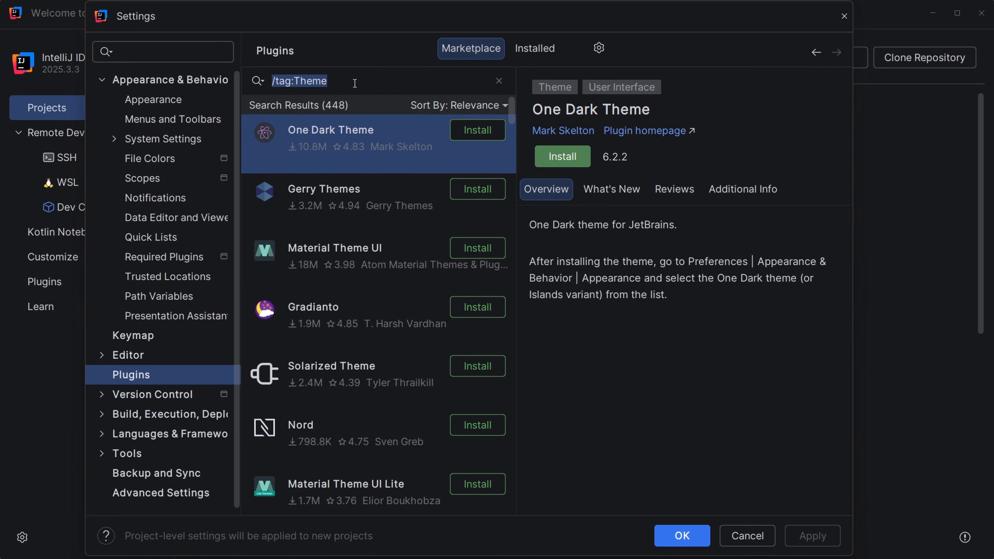
scroll(377, 312, down, 10)
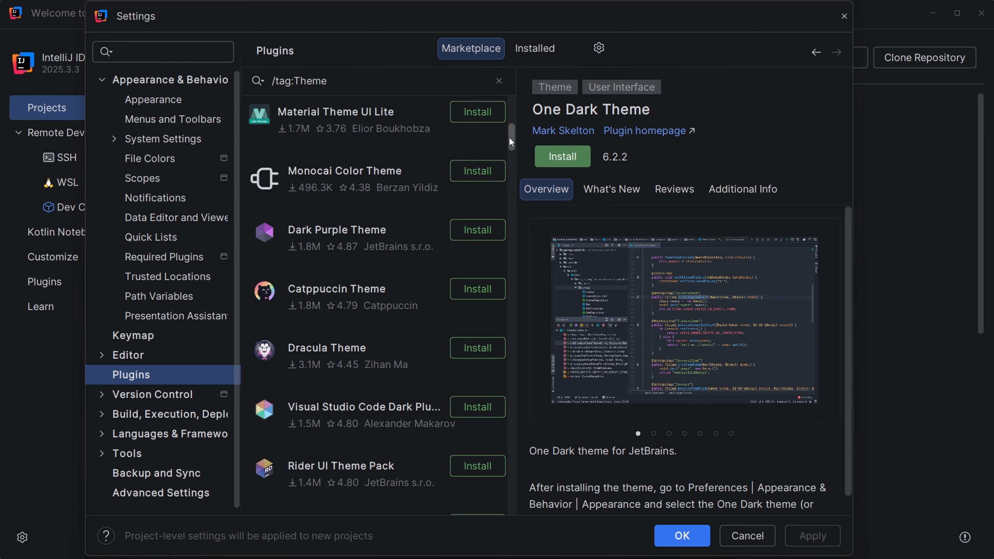
drag(509, 137, 546, 483)
click(748, 535)
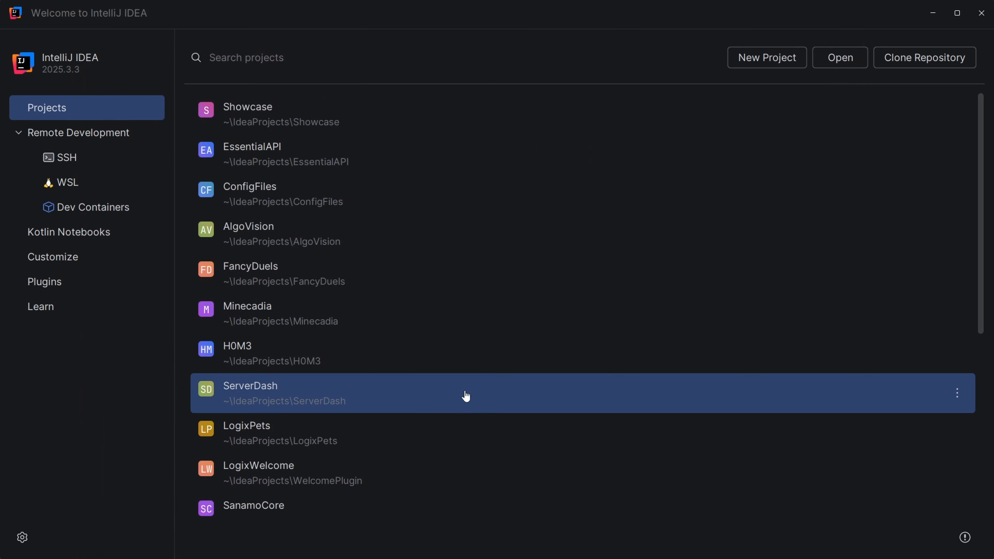
In the editor font settings, try the DialogInput font and return to JetBrains Mono
click(23, 537)
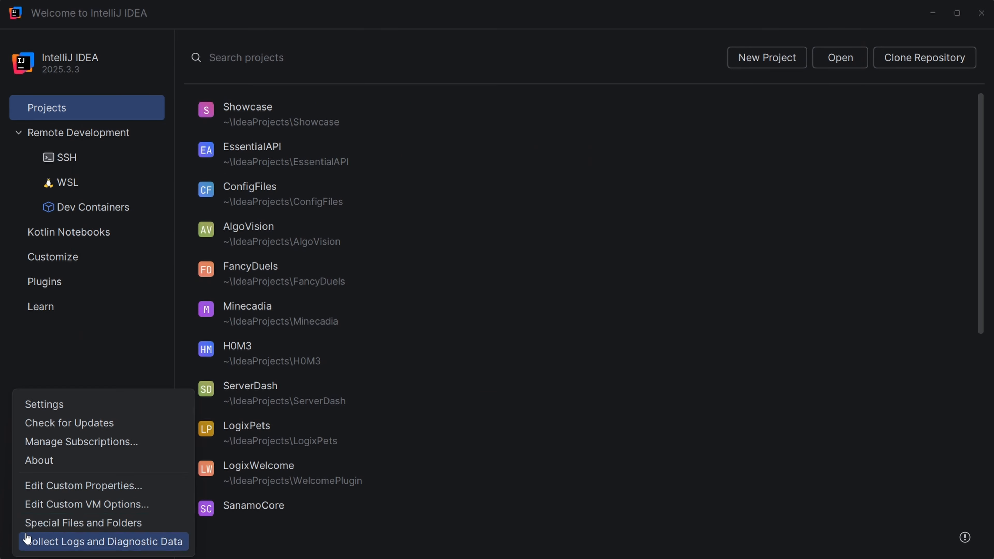
click(71, 405)
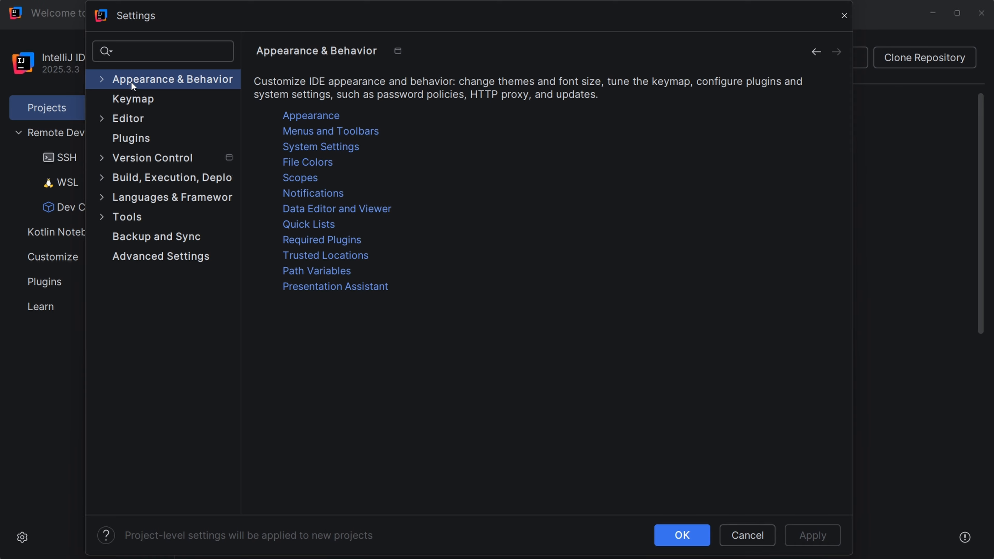
click(125, 120)
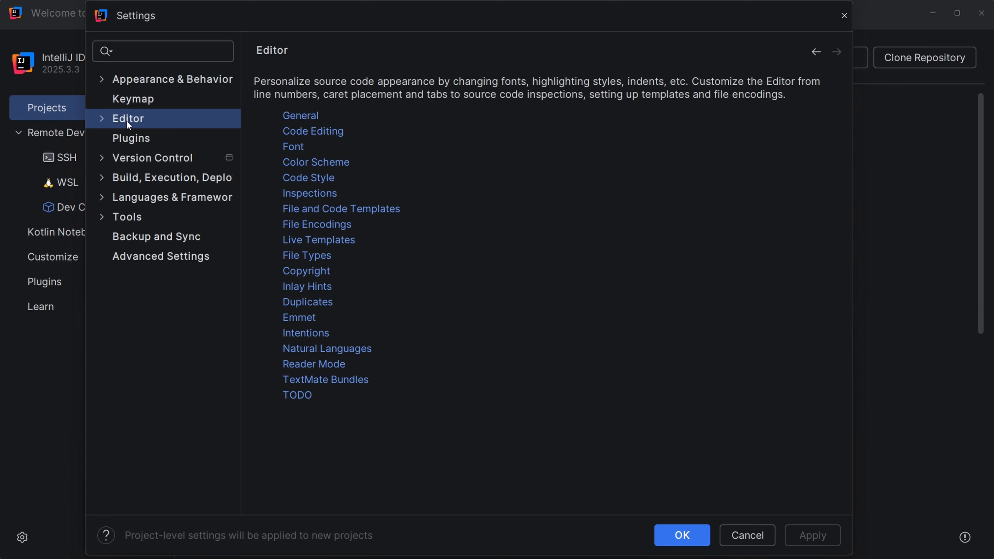
click(296, 148)
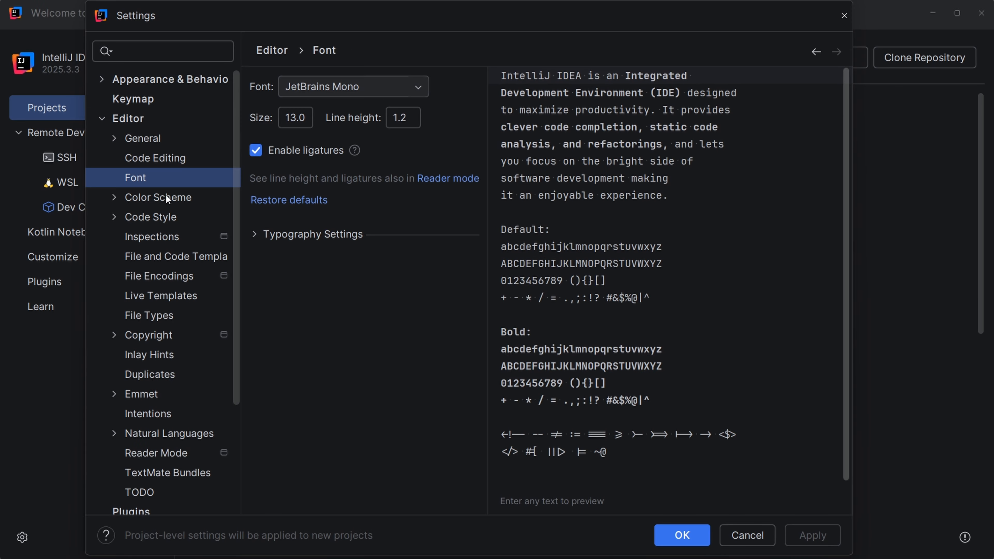
click(378, 88)
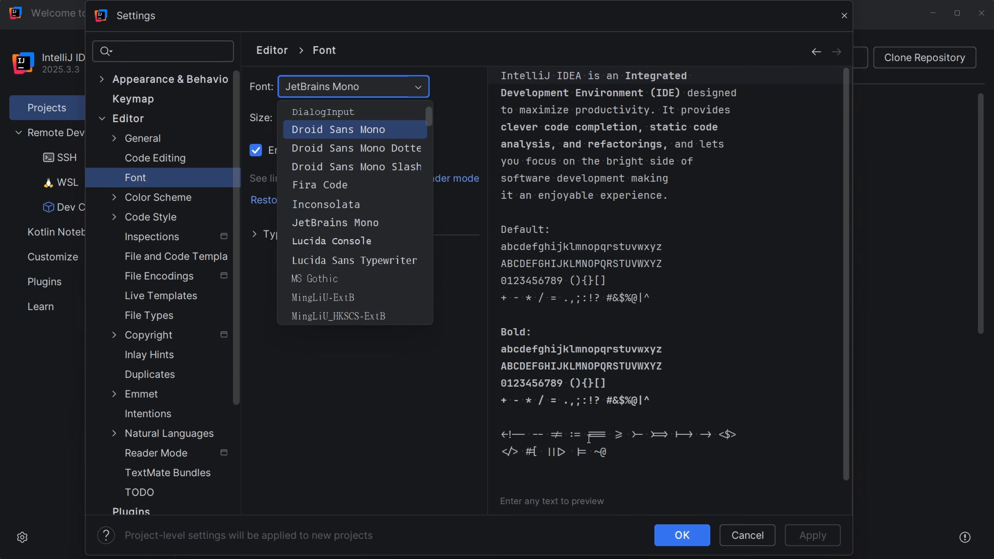
click(323, 112)
click(341, 83)
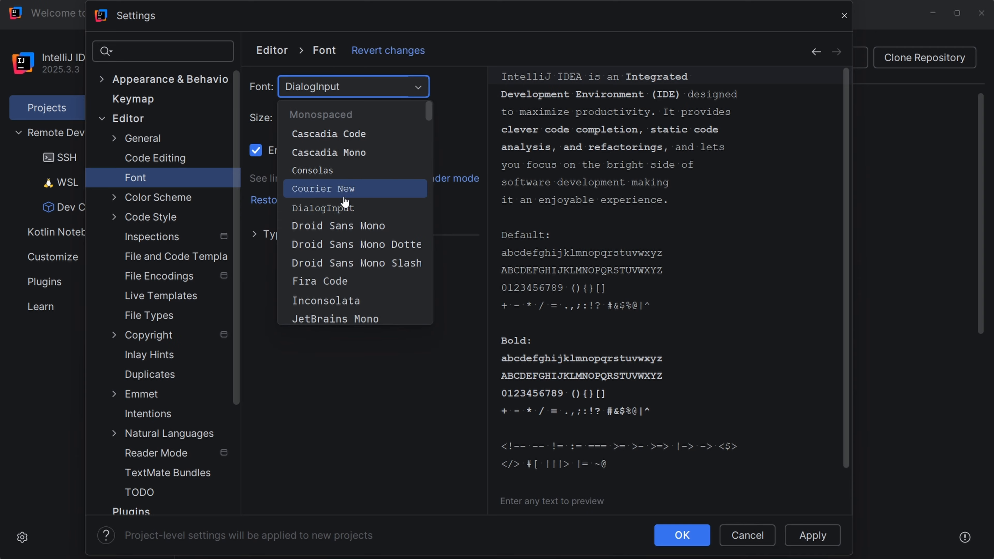
scroll(344, 235, down, 3)
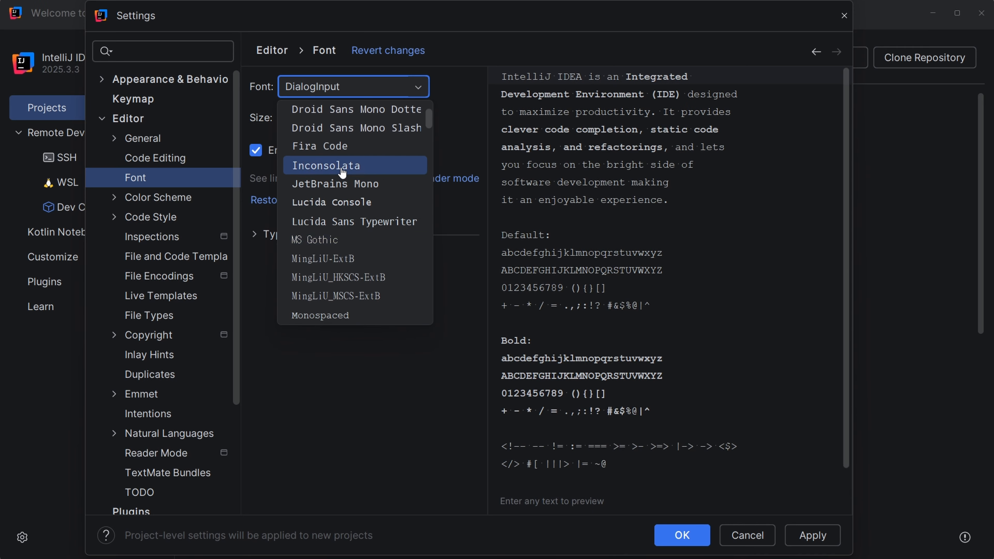
click(336, 190)
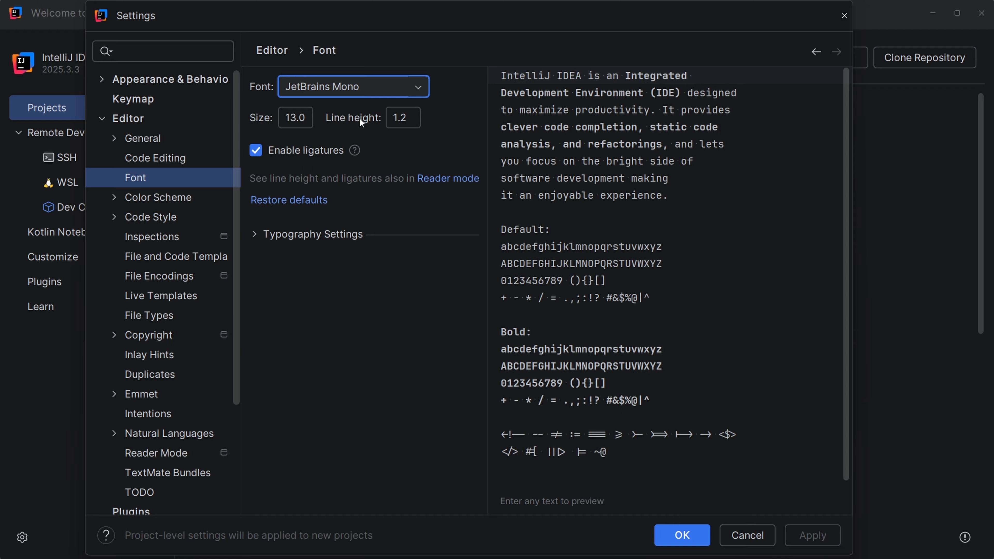
Turn font ligatures off, highlight the operator symbols in the preview, and turn ligatures back on
drag(301, 120, 279, 123)
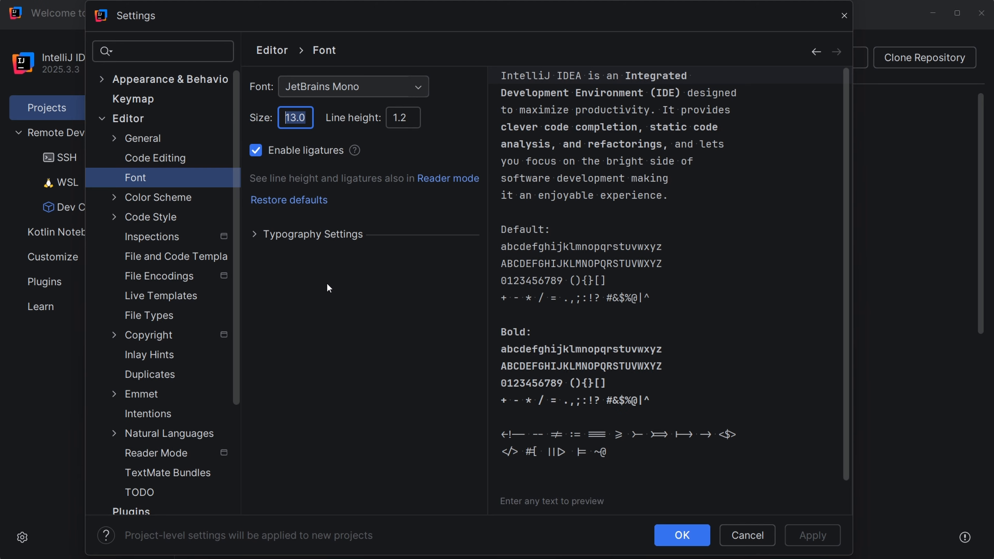
click(308, 117)
click(258, 153)
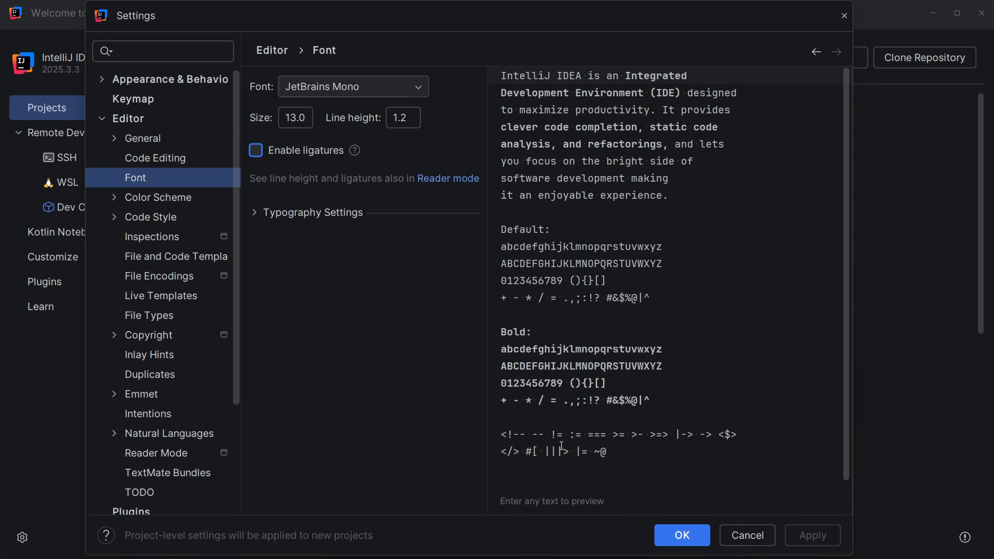
drag(668, 510, 501, 434)
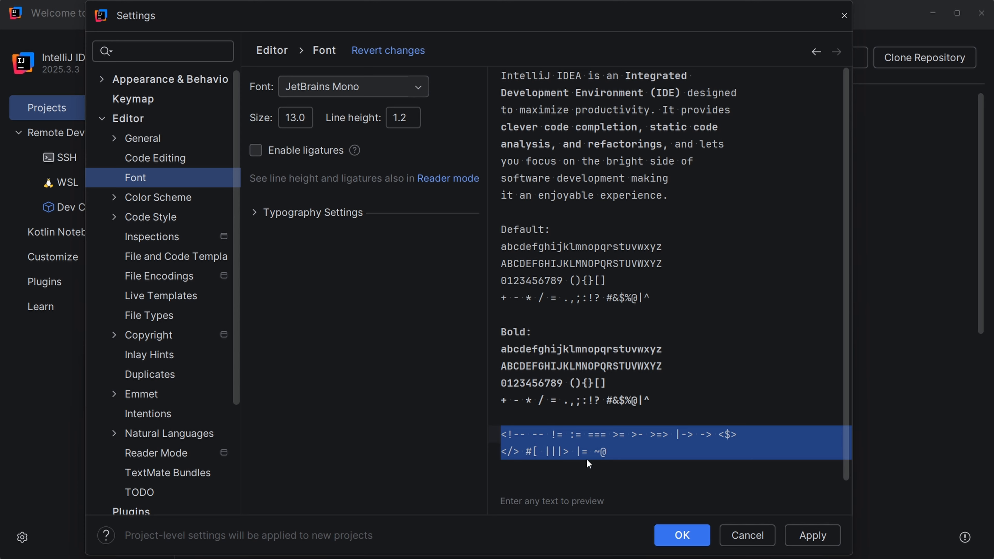
click(257, 151)
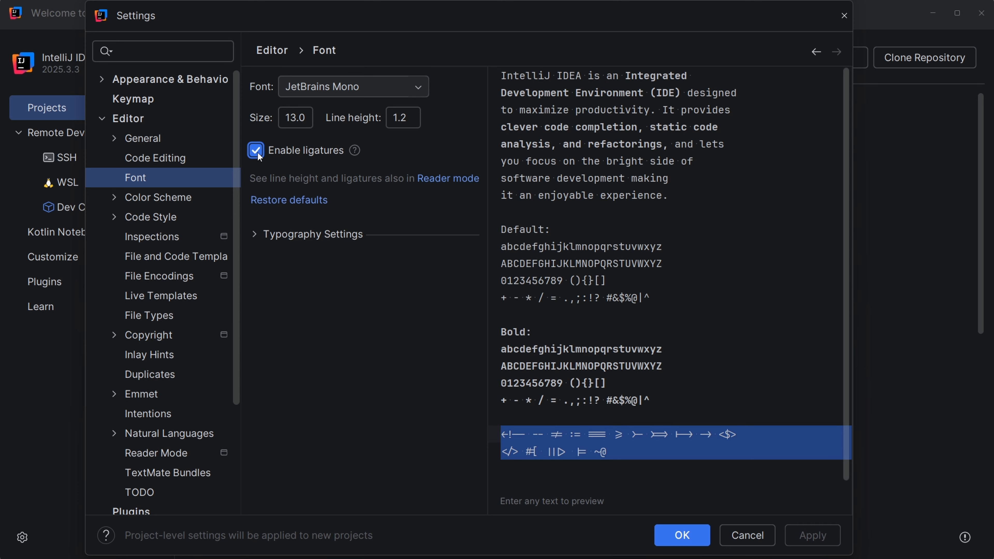
Disable ligatures again, select the != sample in the font preview, and re-enable ligatures to compare it
click(257, 152)
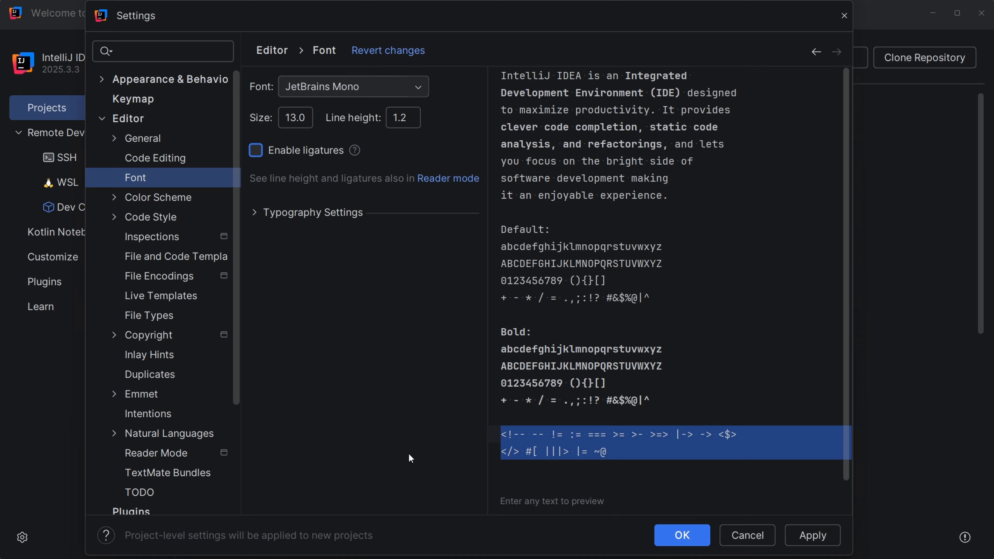
click(587, 436)
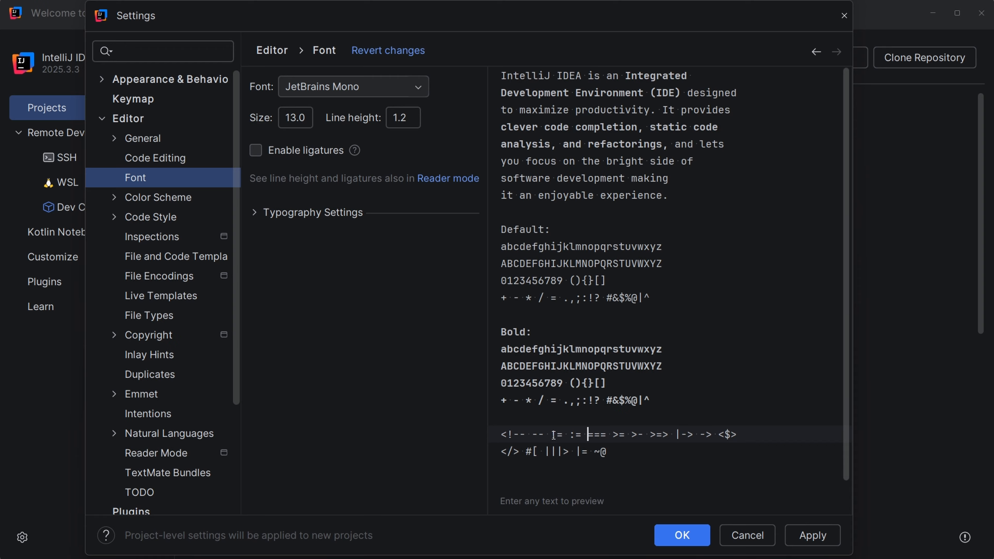
drag(553, 435, 562, 435)
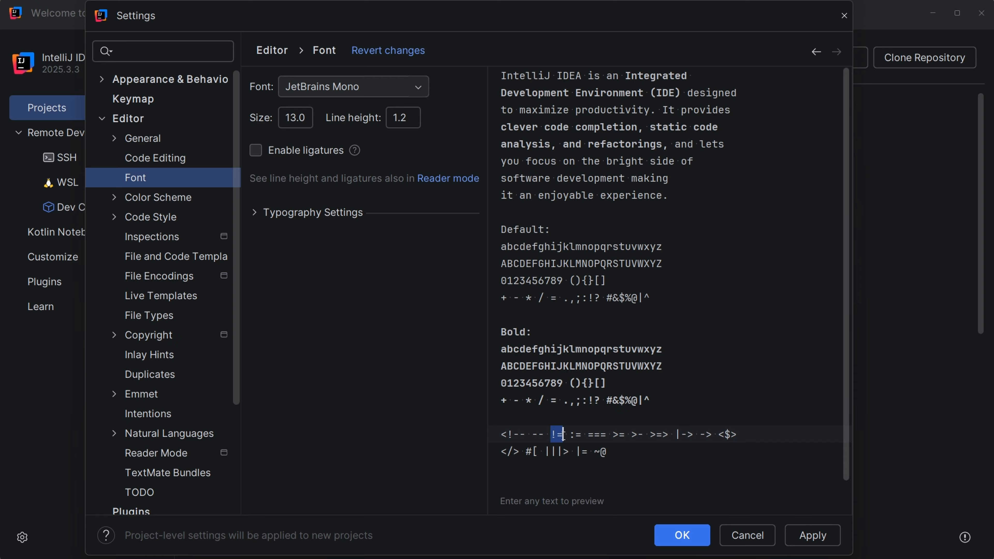
click(262, 149)
click(262, 149)
key(space)
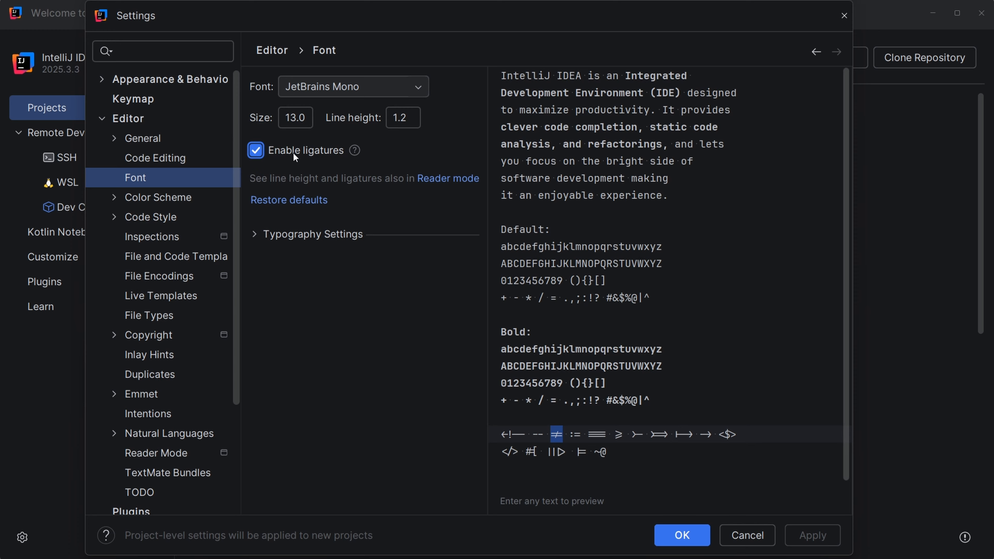
Highlight the != sample and both preview lines of operator symbols, and toggle ligatures repeatedly to compare their rendering
click(543, 435)
drag(549, 434, 564, 435)
drag(641, 456, 460, 431)
click(628, 460)
click(273, 152)
click(273, 153)
click(273, 153)
click(273, 152)
In the System Settings page, turn idle autosave off and back on, and place the focus in its seconds value
click(102, 119)
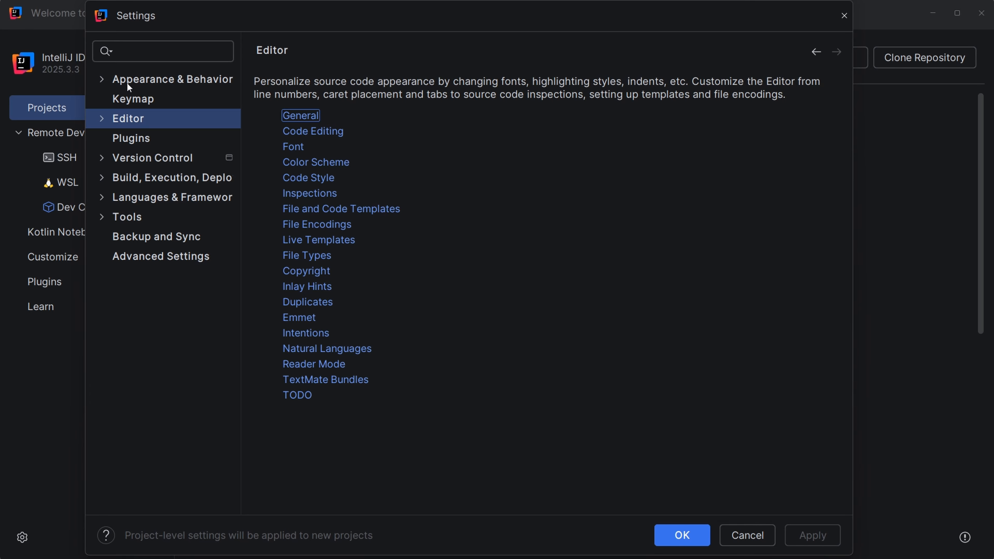
click(153, 81)
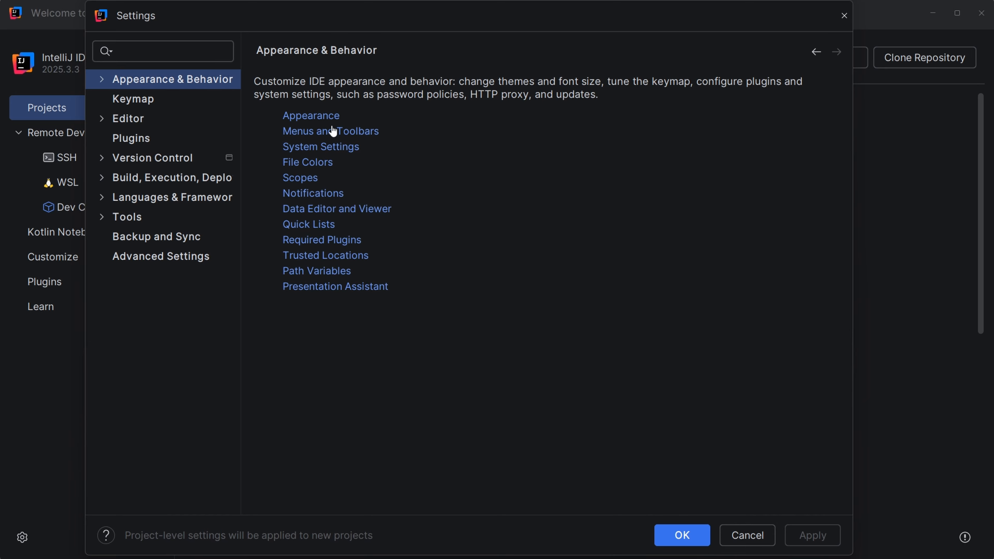
click(320, 148)
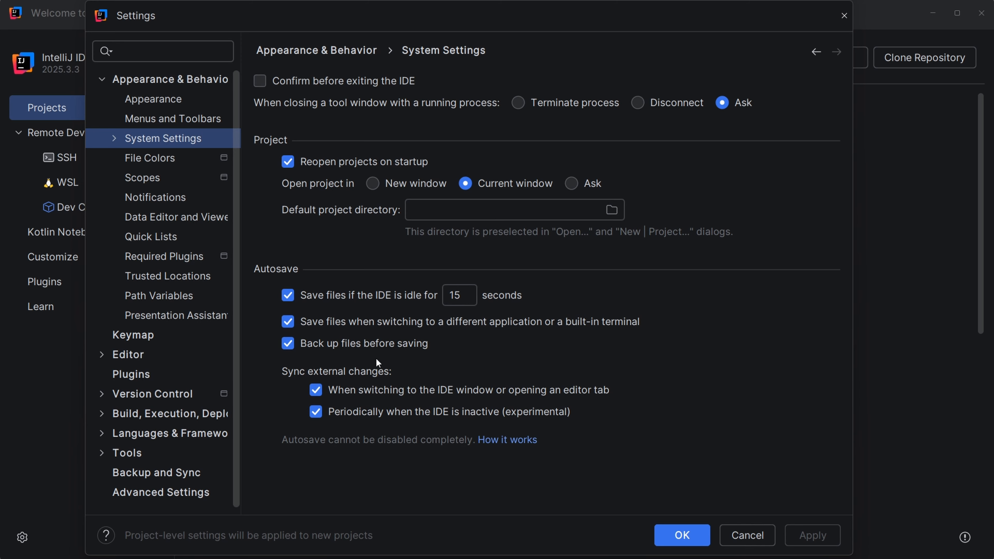
click(286, 296)
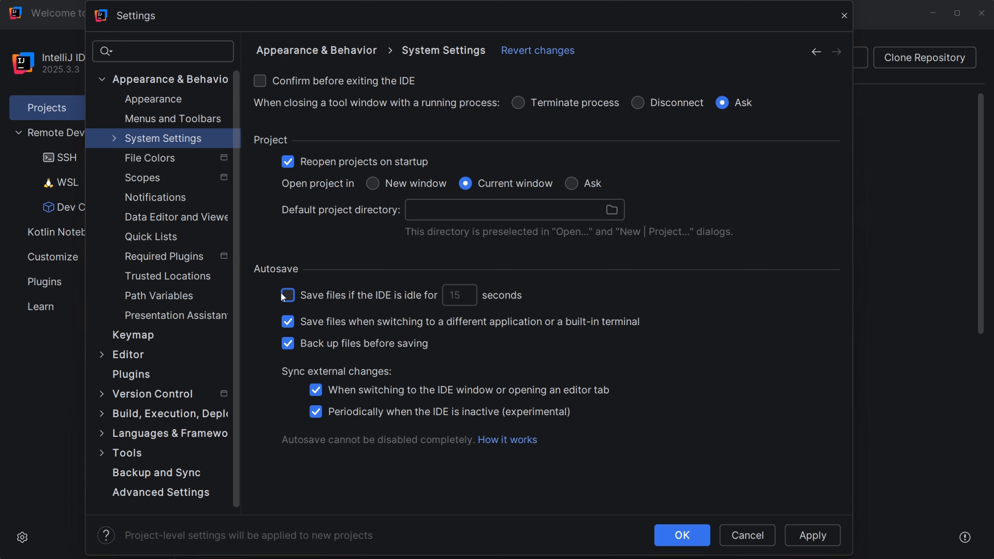
click(324, 294)
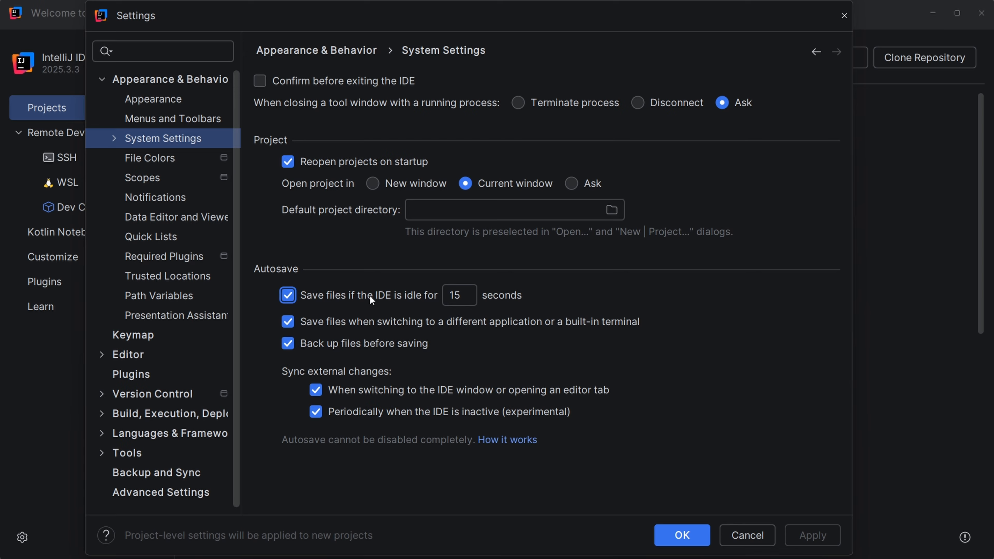
key(Tab)
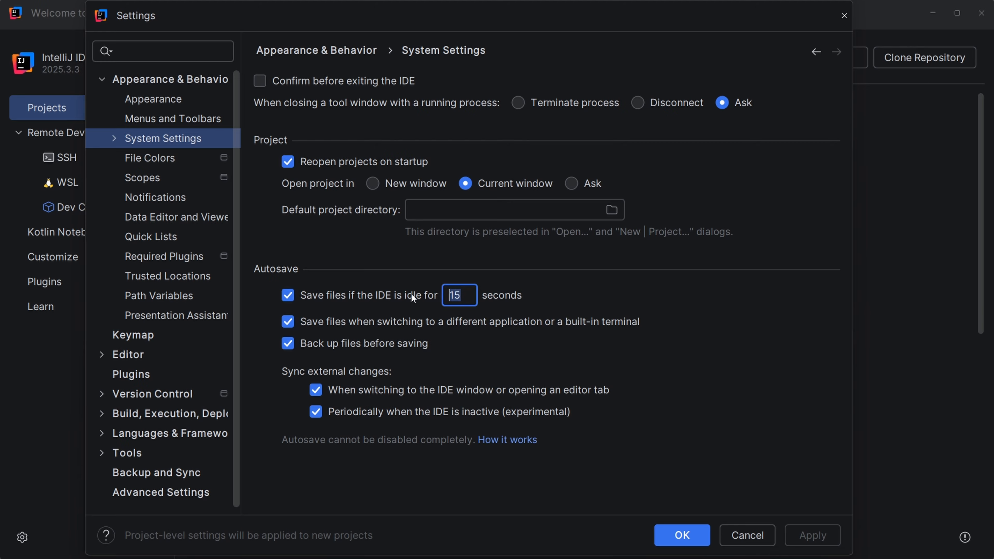
click(469, 293)
Review the marketplace and installed plugins, and show the details of JetBrains AI Assistant
click(103, 80)
click(131, 139)
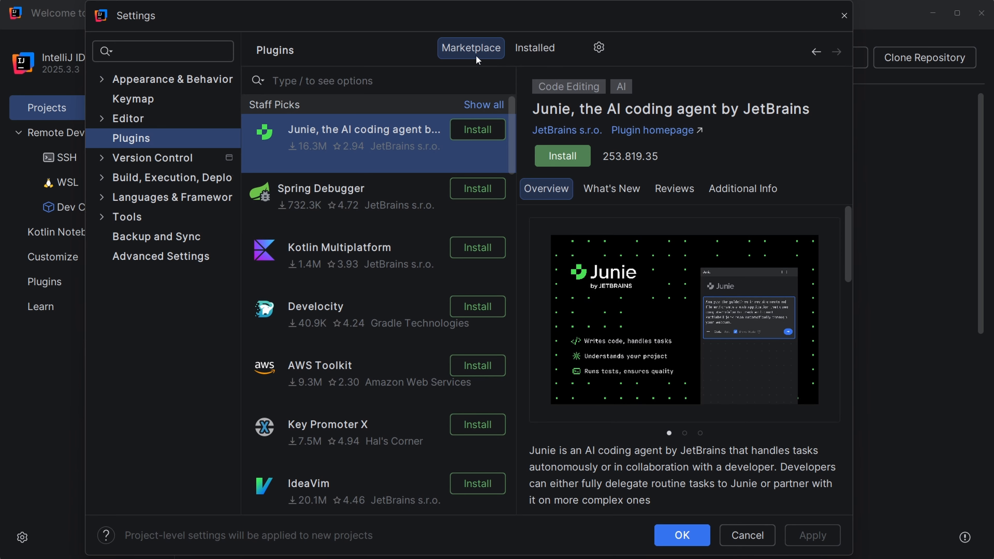
click(527, 57)
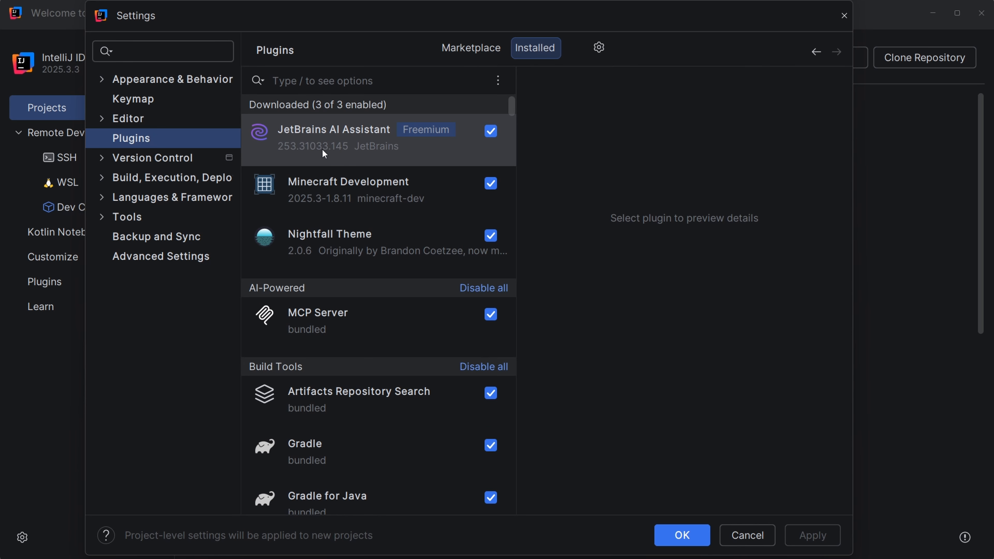
click(356, 137)
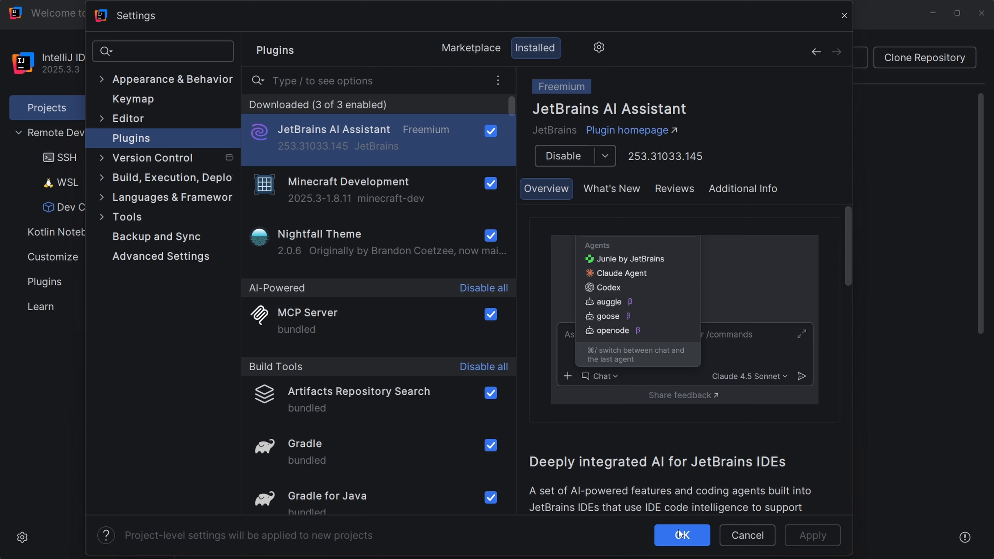
Look through the remaining settings categories from Keymap to Backup and Sync and Advanced Settings, and close the settings with OK
click(146, 82)
click(146, 100)
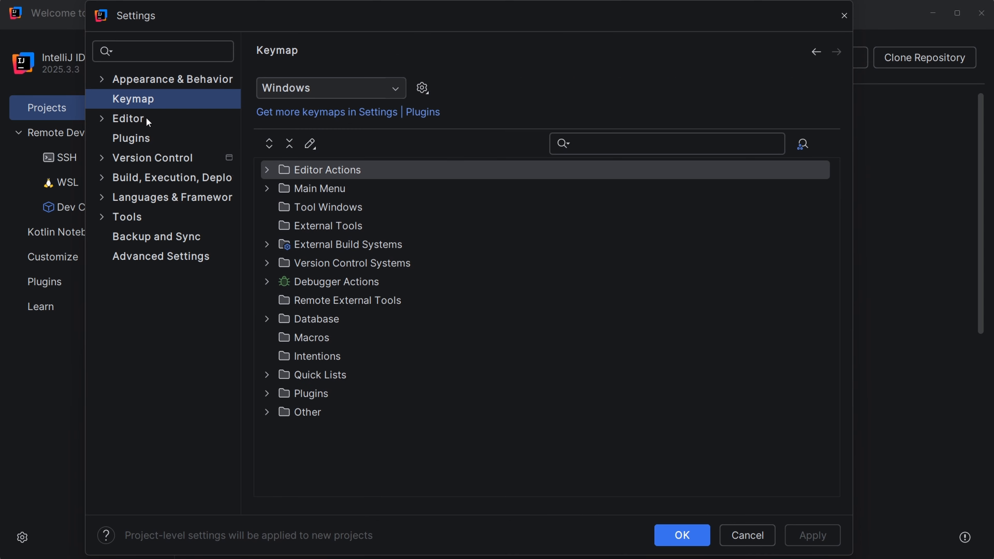
click(145, 119)
click(143, 158)
click(139, 176)
click(138, 197)
click(137, 217)
click(137, 237)
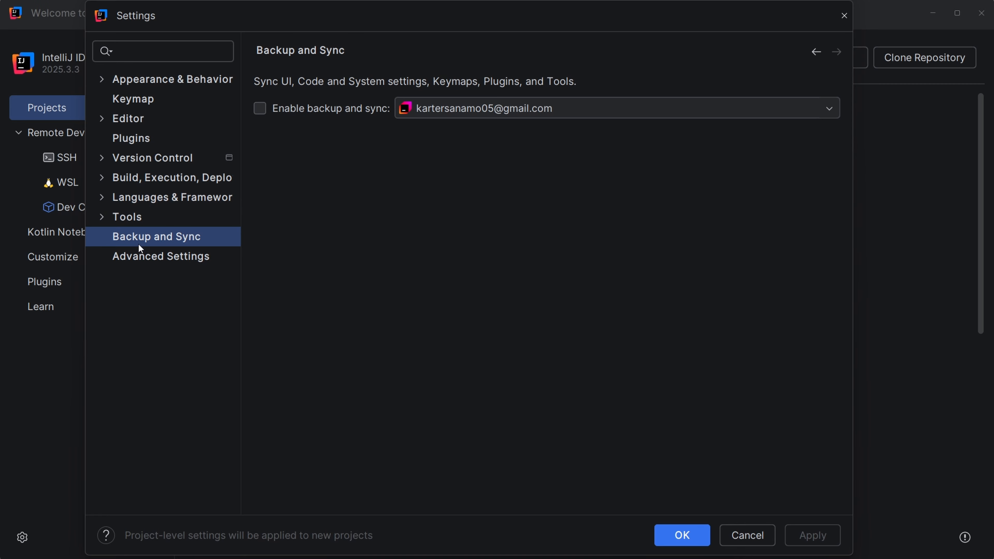
click(139, 255)
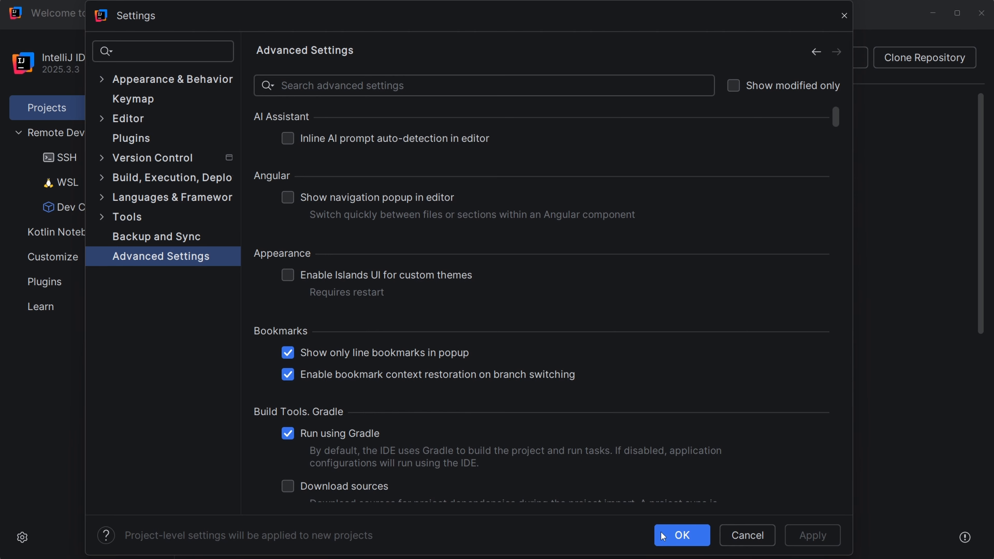
click(682, 534)
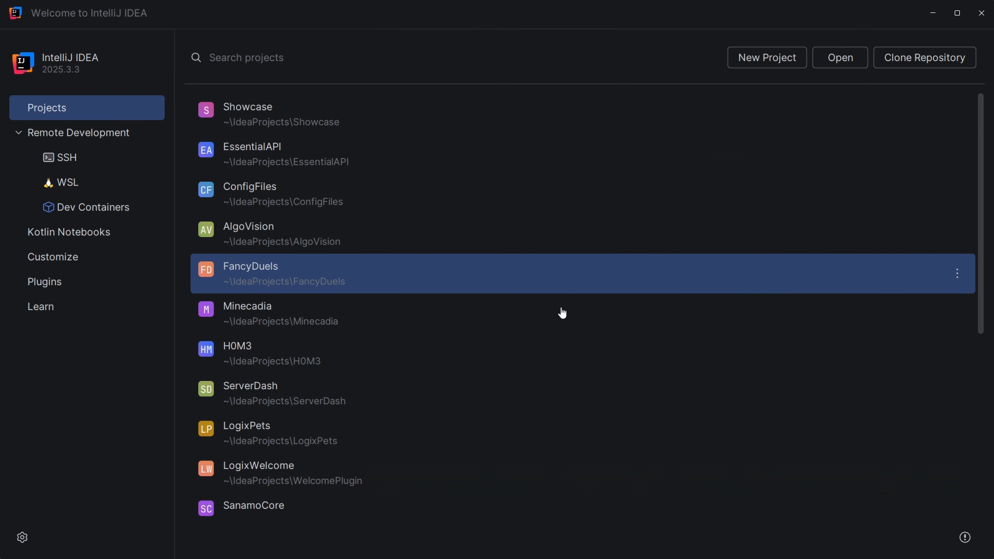
Start a new project, preview the Kotlin and Groovy project types, and select Java
scroll(508, 333, down, 8)
scroll(415, 442, up, 8)
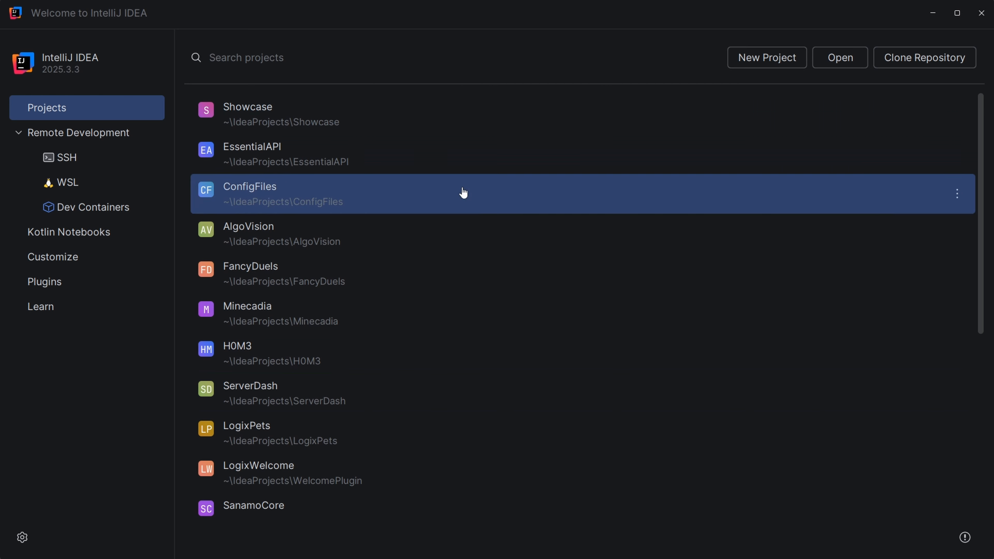
click(781, 64)
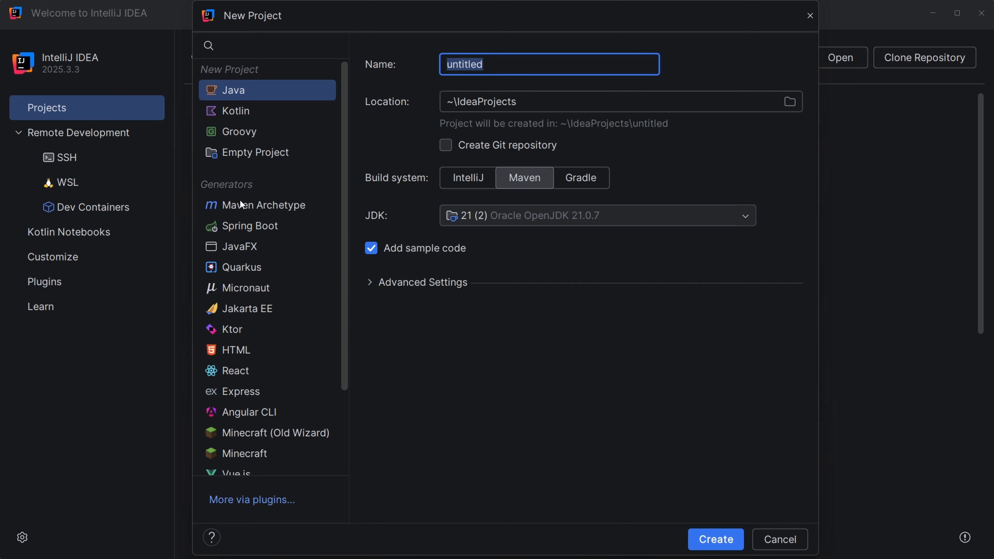
click(232, 111)
click(238, 131)
click(237, 87)
Browse the project generators and preview the options for Minecraft, JavaFX, React, Express, Angular CLI and HTML
scroll(270, 249, down, 5)
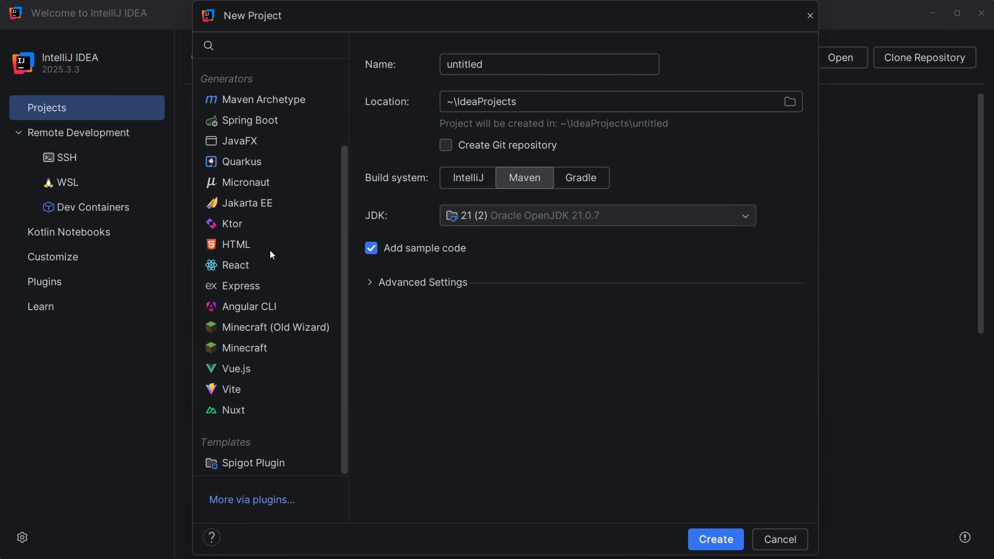
scroll(258, 294, up, 5)
scroll(244, 354, down, 5)
scroll(243, 358, up, 3)
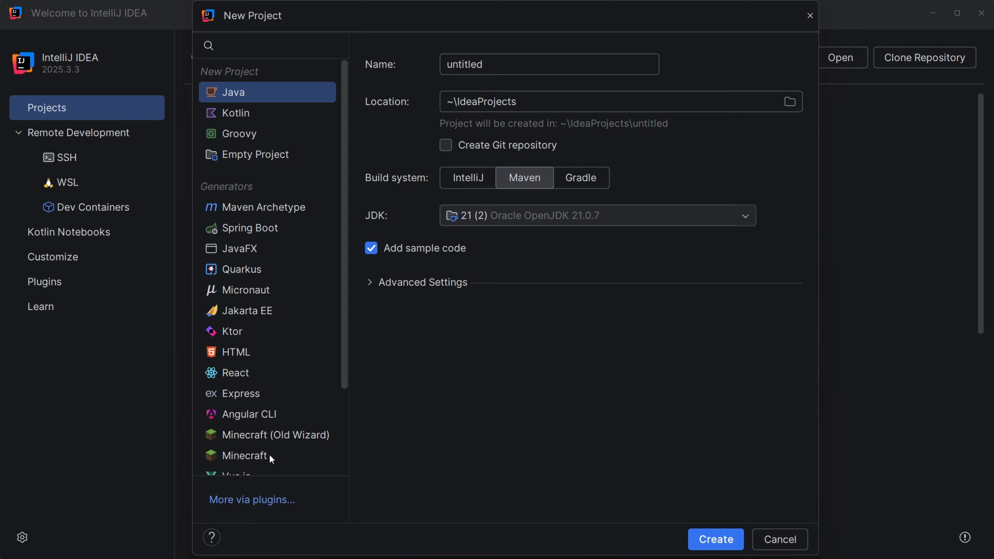
click(241, 457)
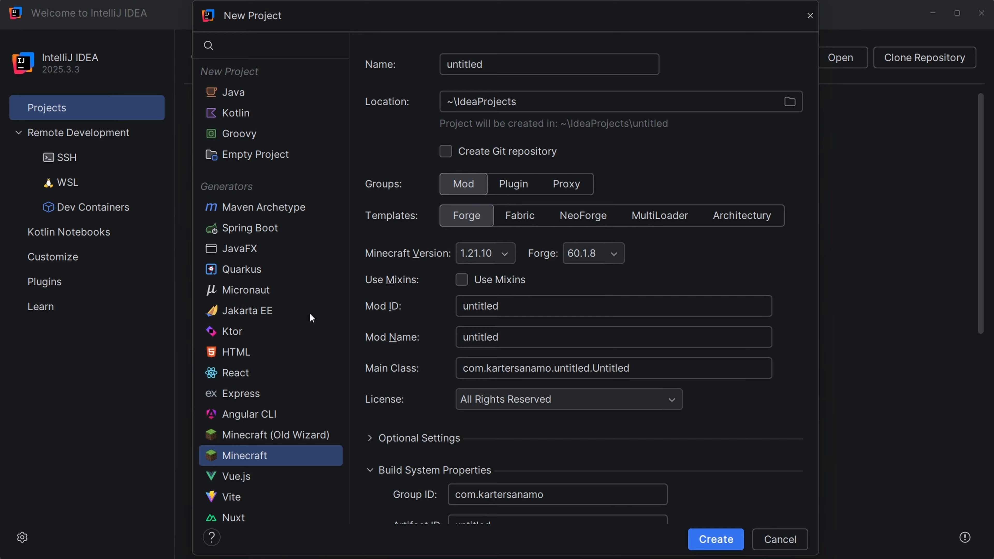
click(261, 247)
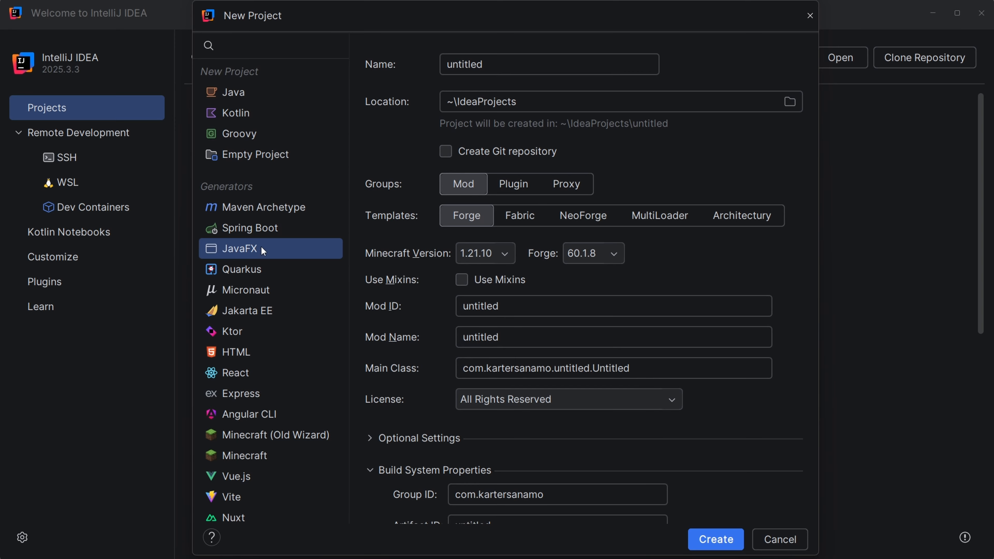
click(243, 374)
click(243, 393)
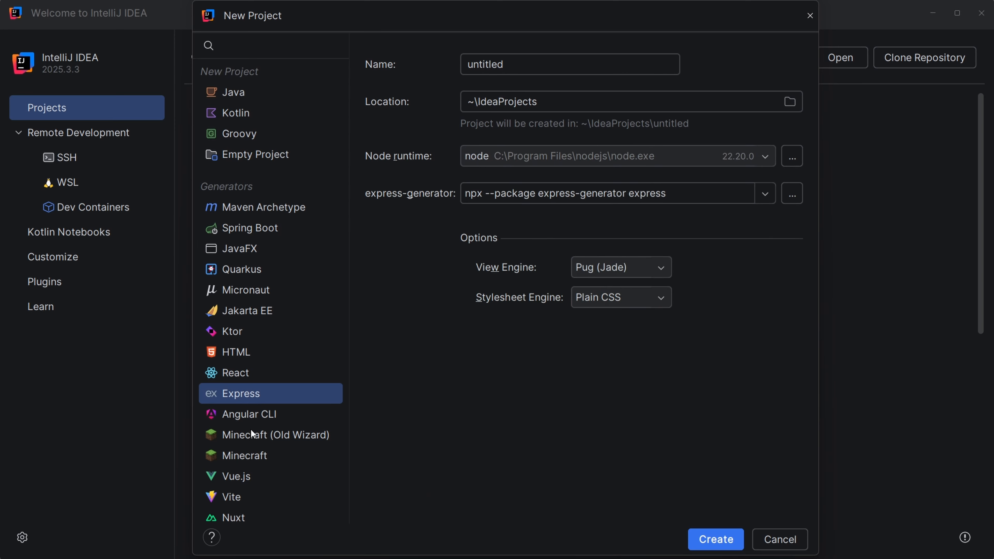
click(252, 415)
click(276, 354)
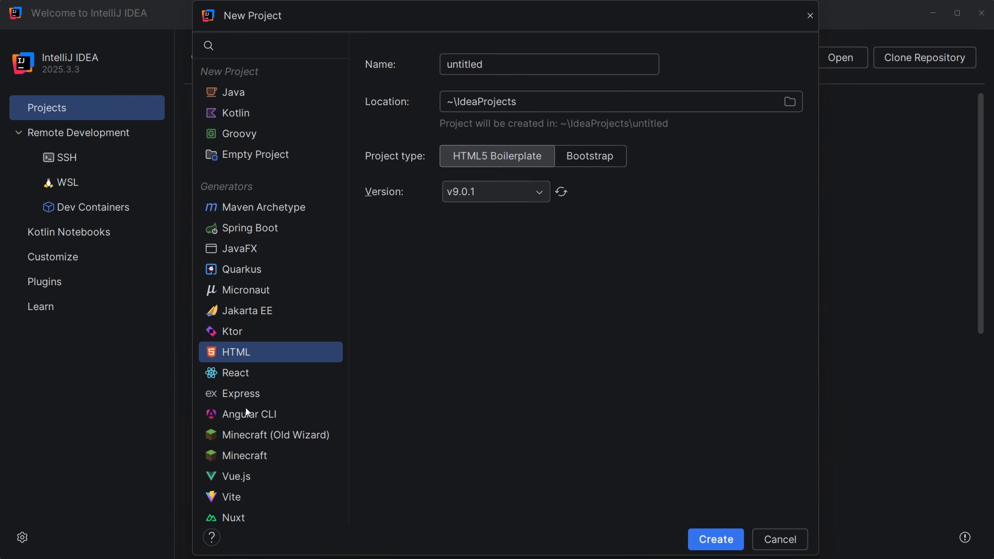
Choose the Java project type and name the project TestProject
click(230, 91)
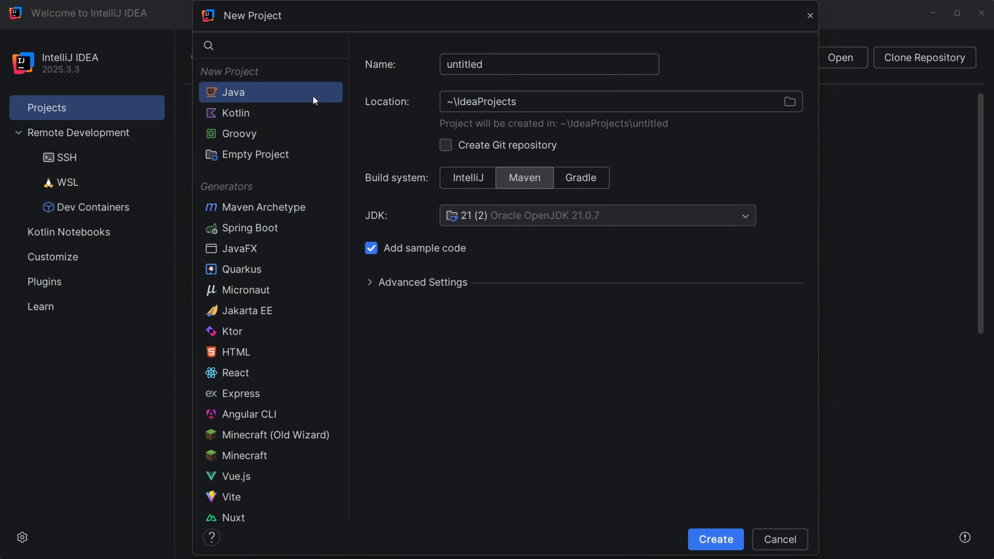
double_click(431, 64)
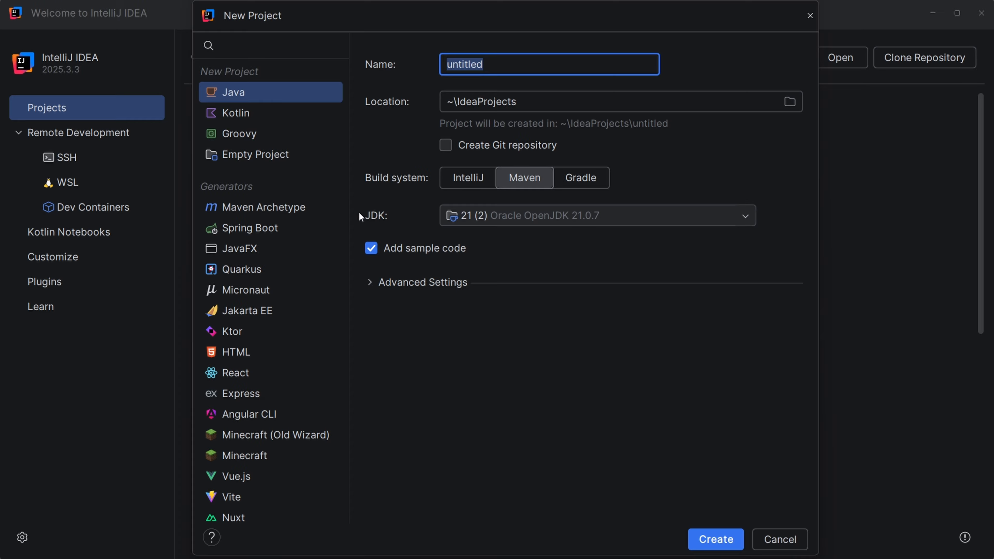
text(TestProject)
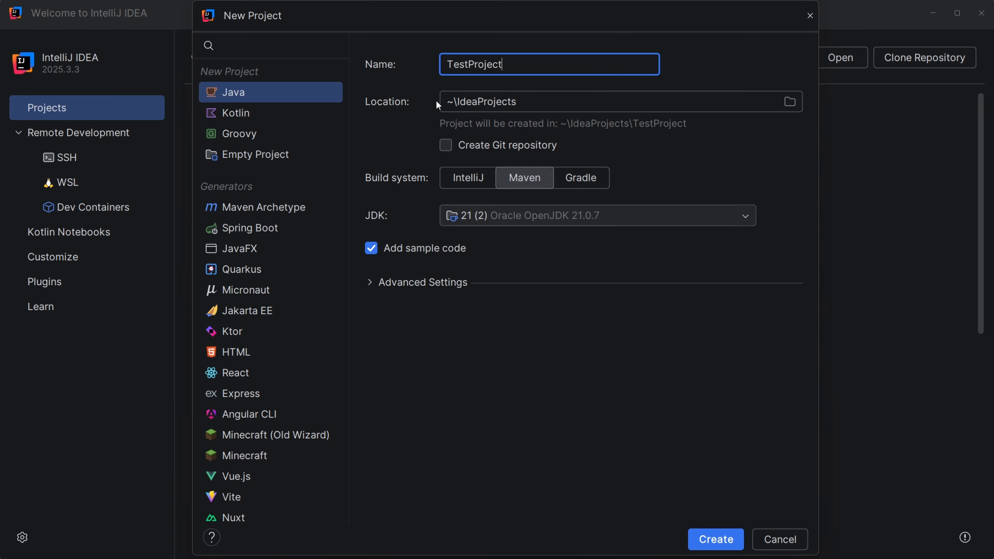
Inspect the project location by browsing to the IdeaProjects folder, and close the folder chooser without selecting anything
key(Tab)
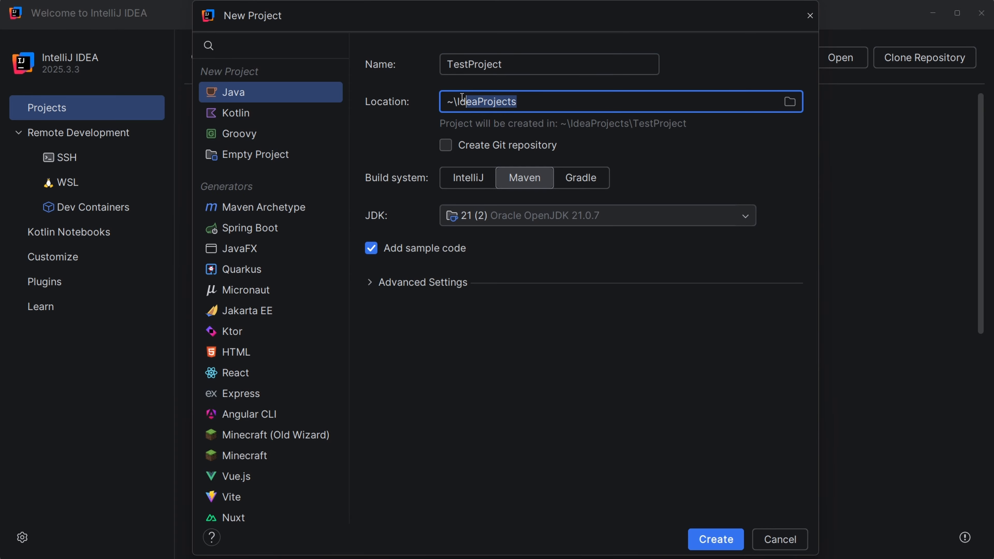
double_click(497, 102)
click(789, 102)
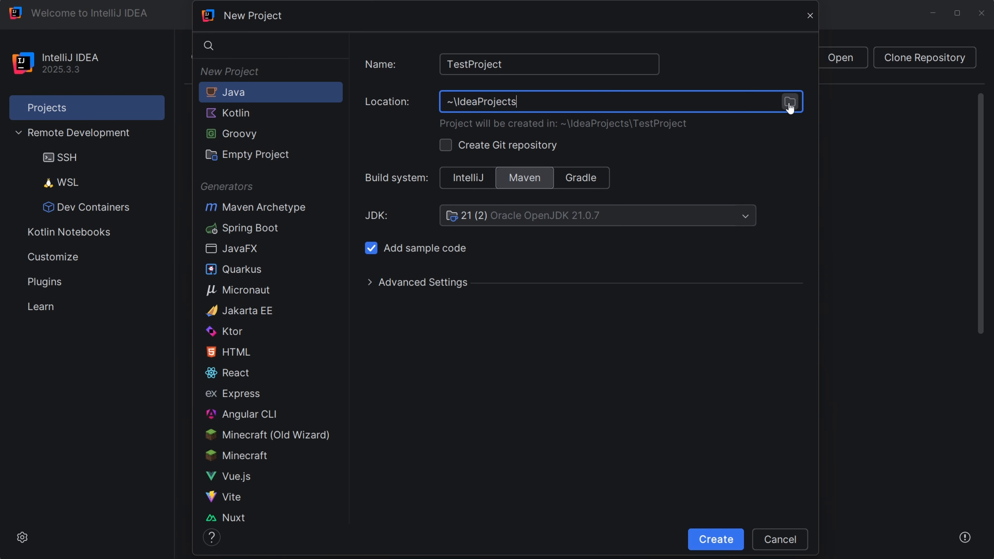
drag(405, 12, 432, 47)
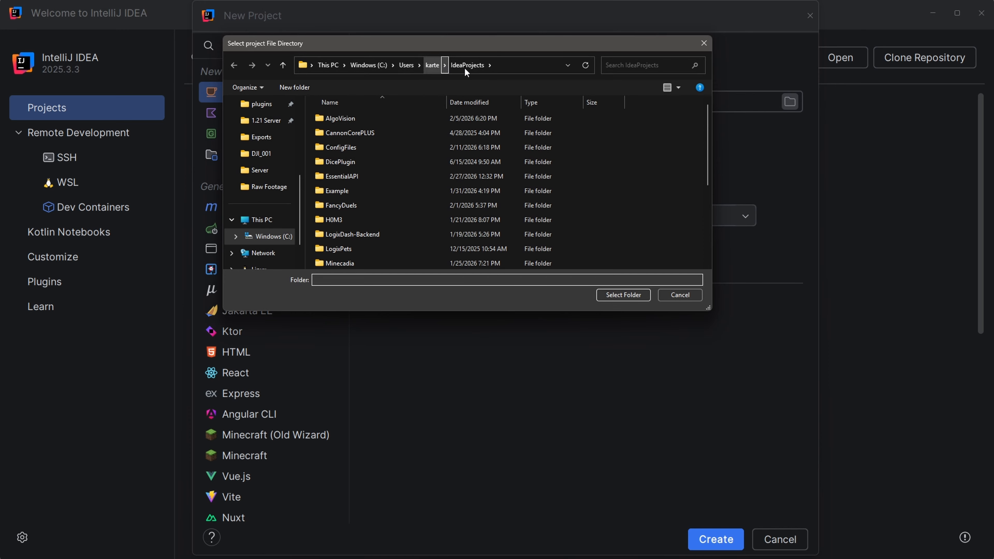
click(704, 43)
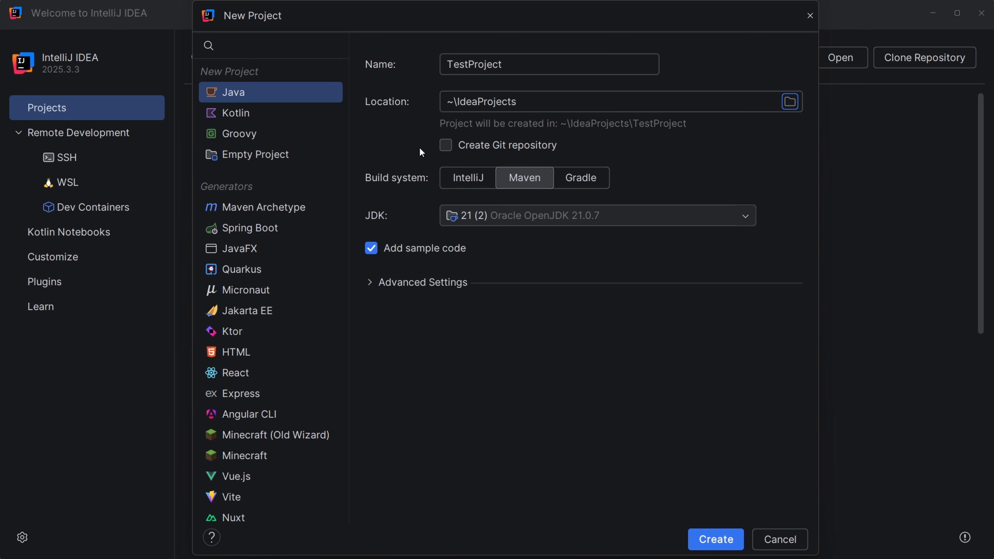